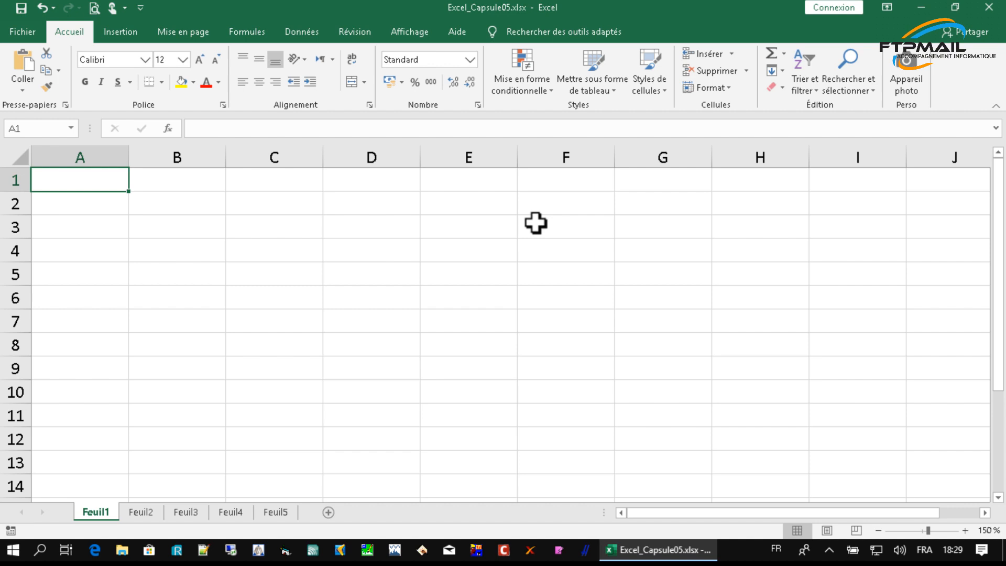
# Enter 4+4 without an equals sign in cell A1 and the formula =4+4 in cell A2
pyautogui.write('4')
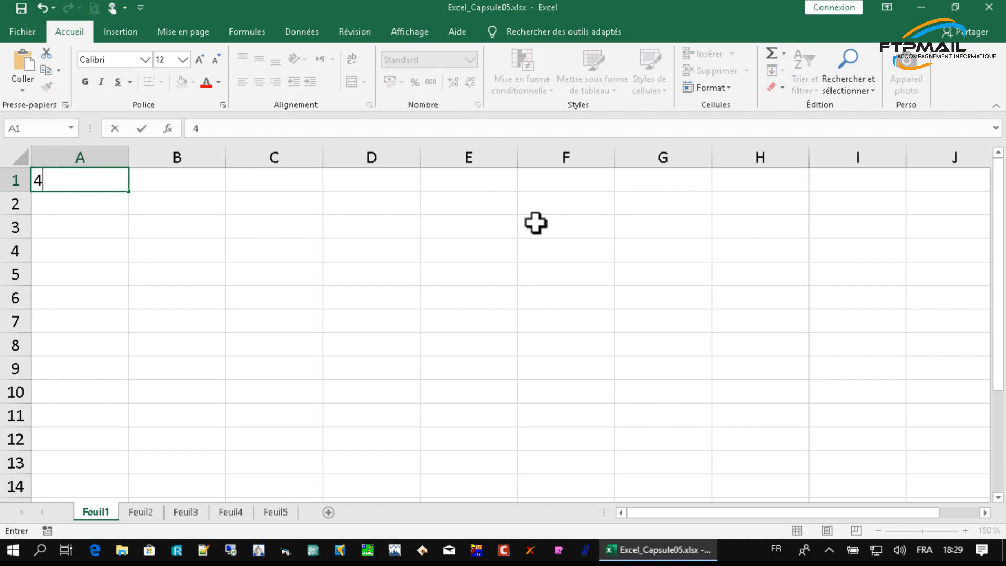
pyautogui.write('+4')
pyautogui.press('Return')
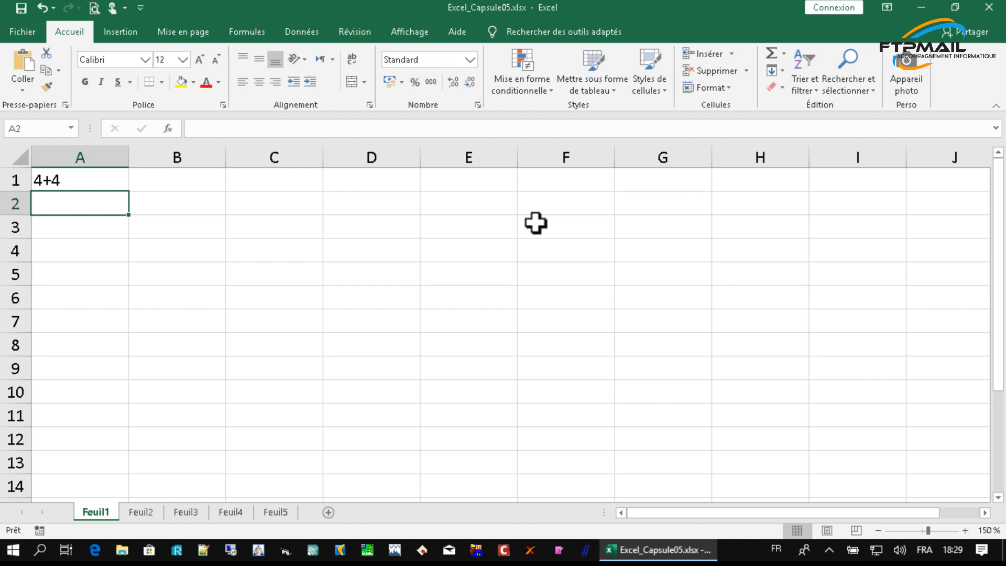
pyautogui.write('=')
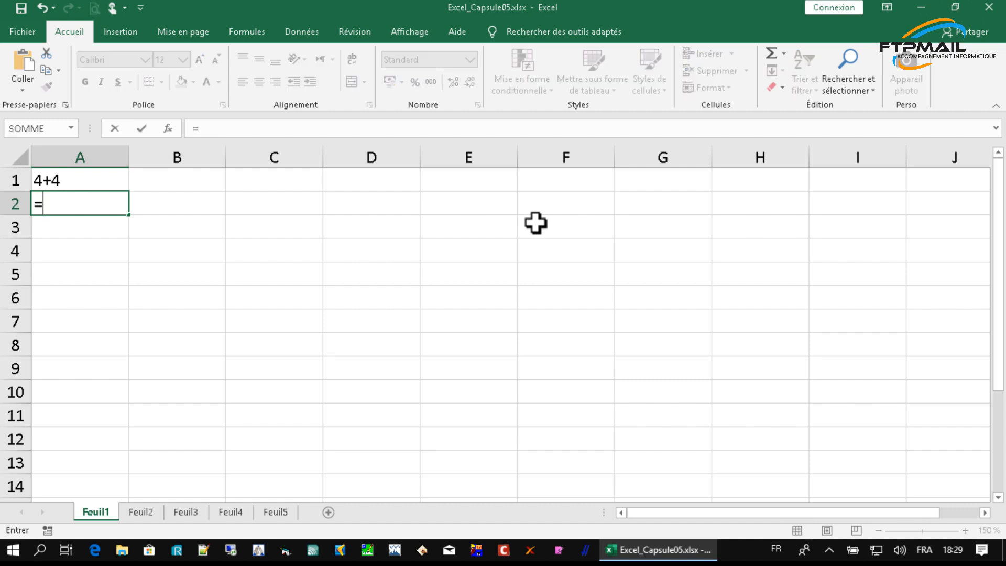
pyautogui.write('4+4')
pyautogui.press('Return')
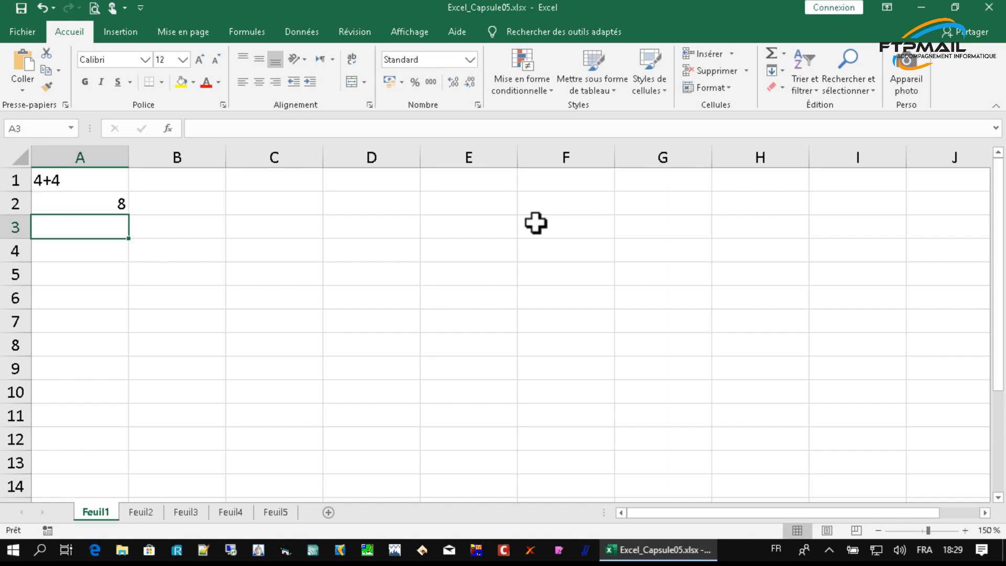
# Enter the formula =4+x in cell A3 of the Feuil1 sheet
pyautogui.write('=')
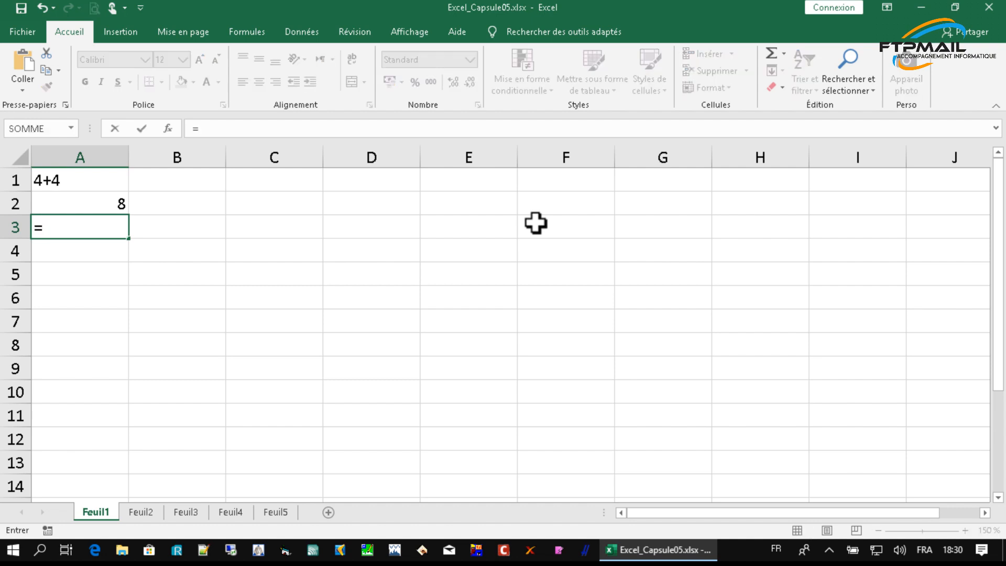
pyautogui.write('4+x')
pyautogui.press('Return')
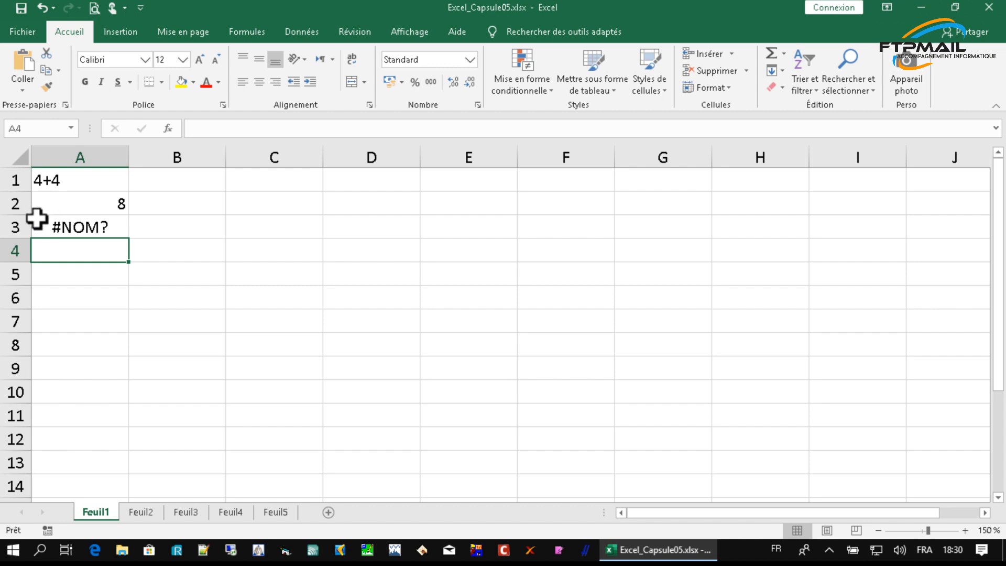
pyautogui.click(91, 216)
pyautogui.click(85, 240)
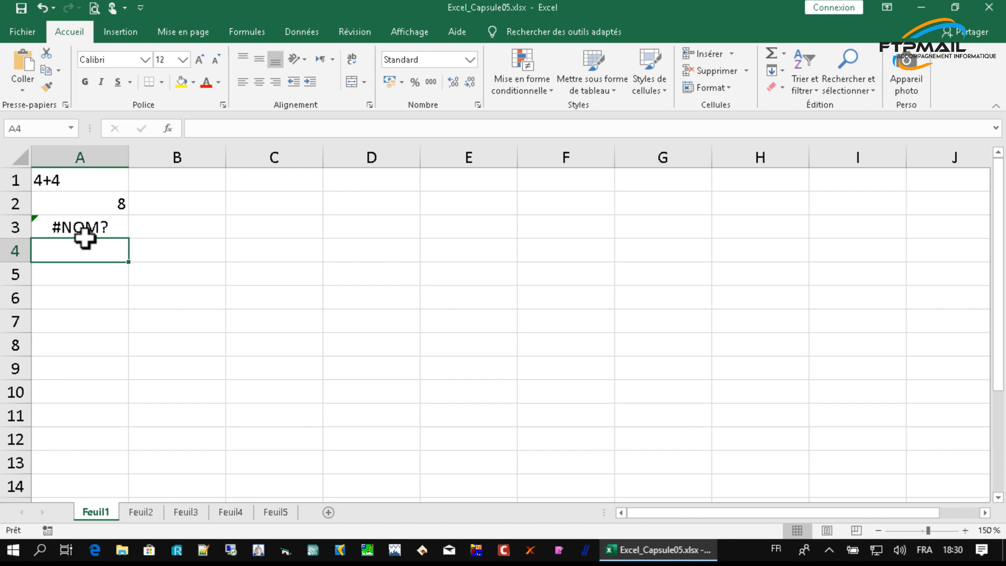
# Review the operators and their meanings on the Feuil2 sheet, from the exponent down to the last comparison operator
pyautogui.click(142, 511)
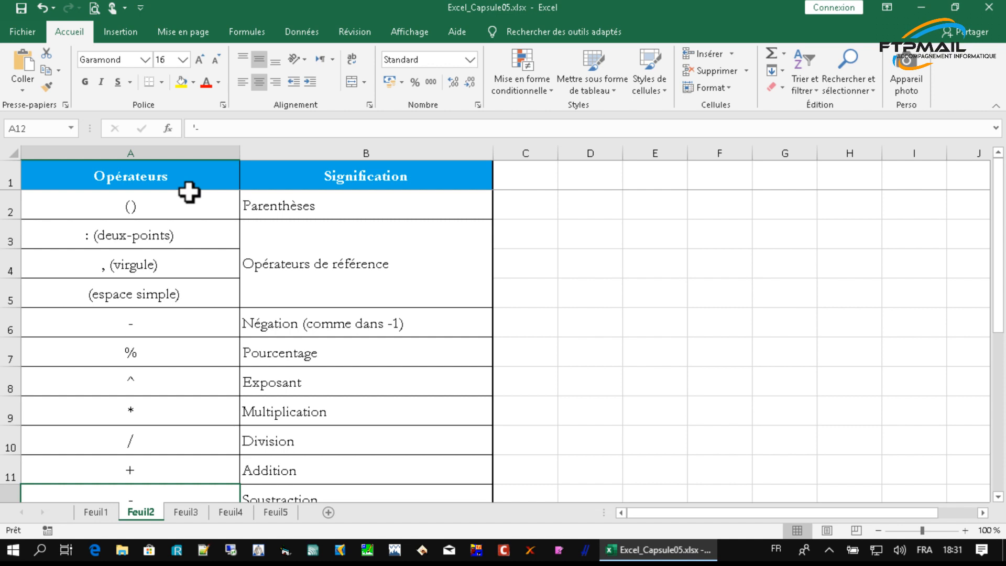
pyautogui.click(189, 373)
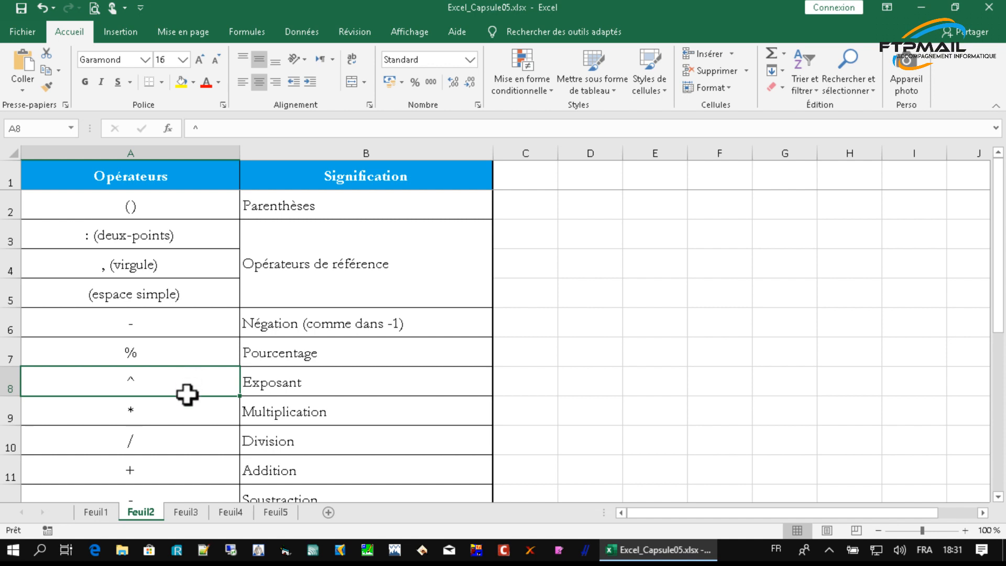
pyautogui.press('Down')
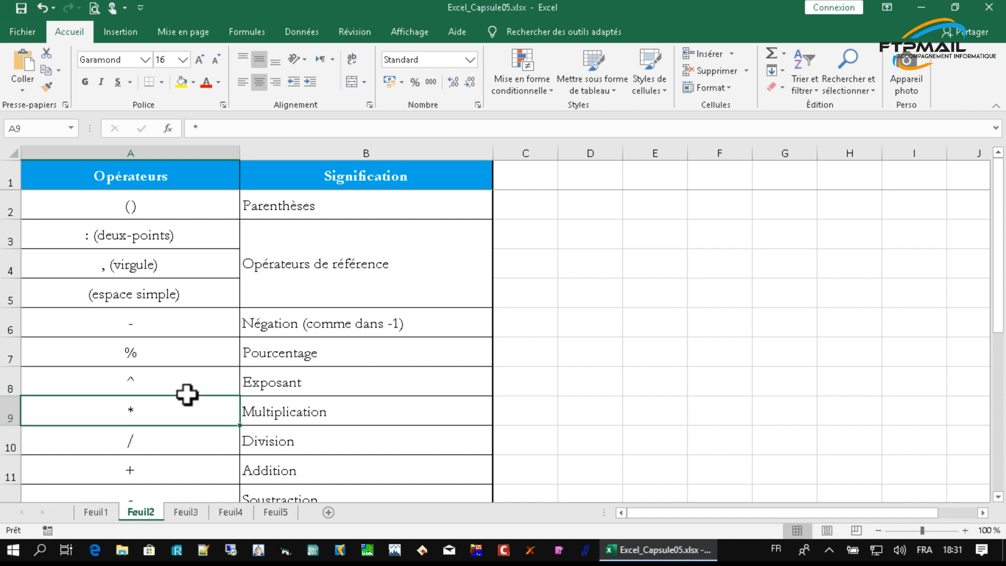
pyautogui.click(187, 430)
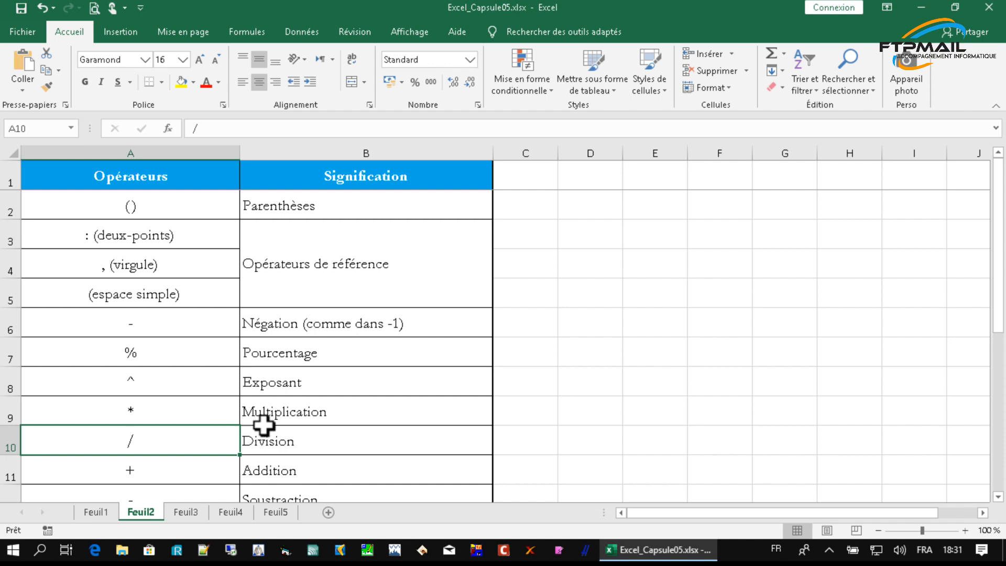
pyautogui.press('Down')
pyautogui.press('Down')
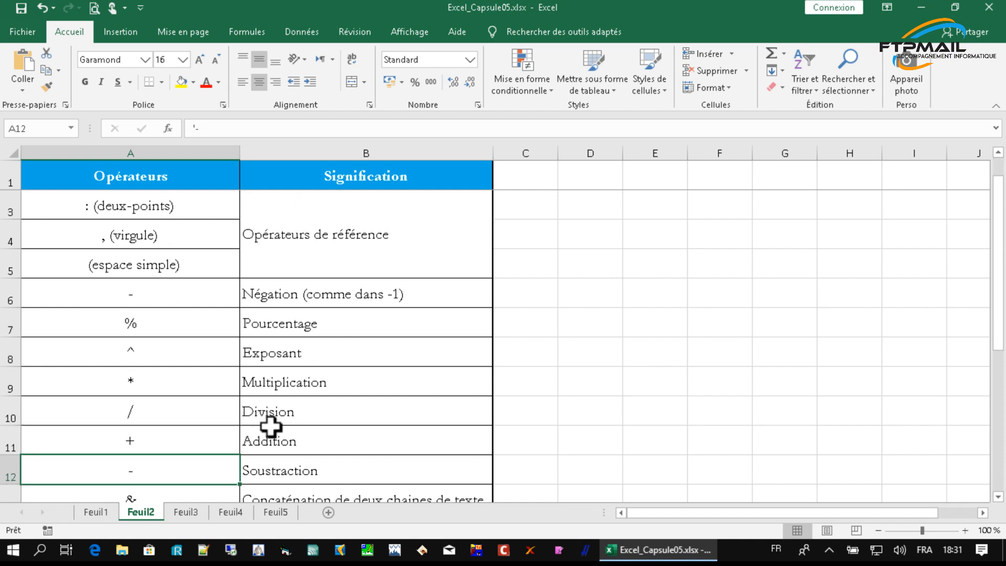
pyautogui.press('Down')
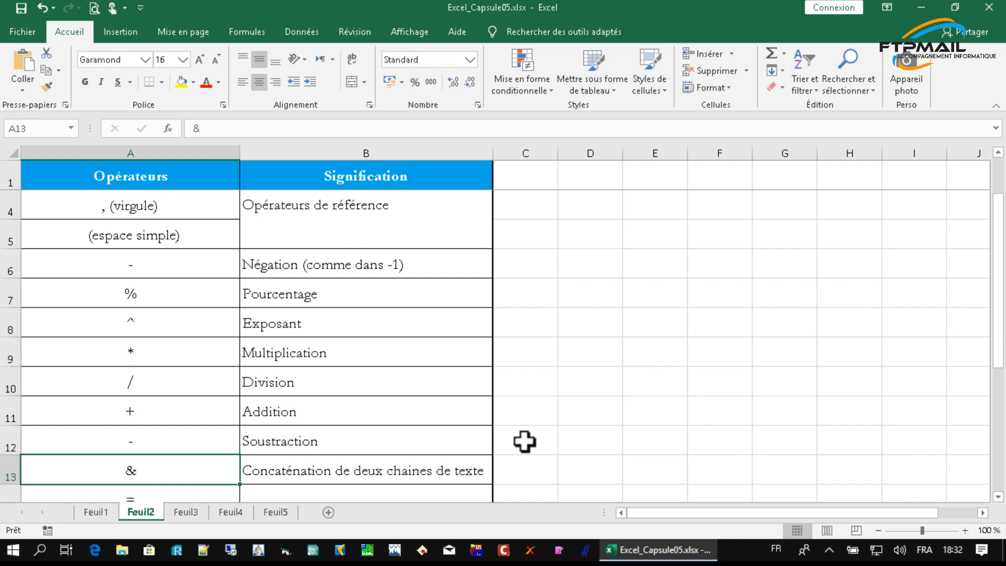
pyautogui.press('Down')
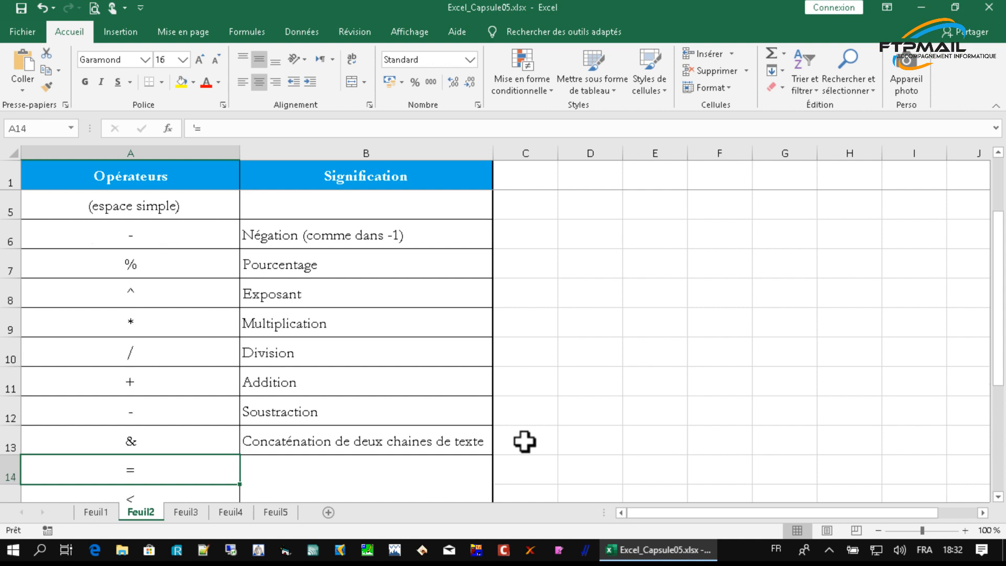
pyautogui.press('Down')
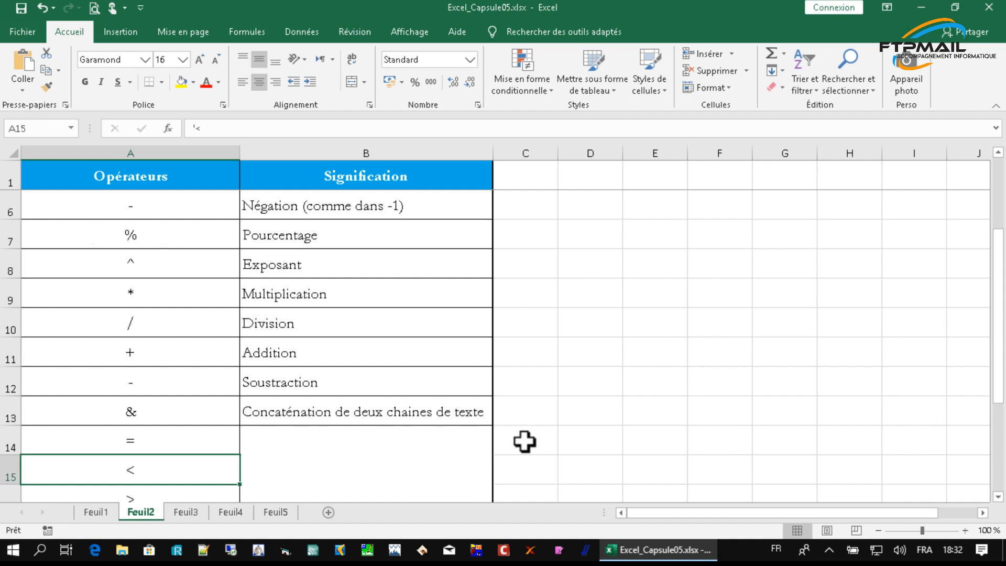
pyautogui.press('Down')
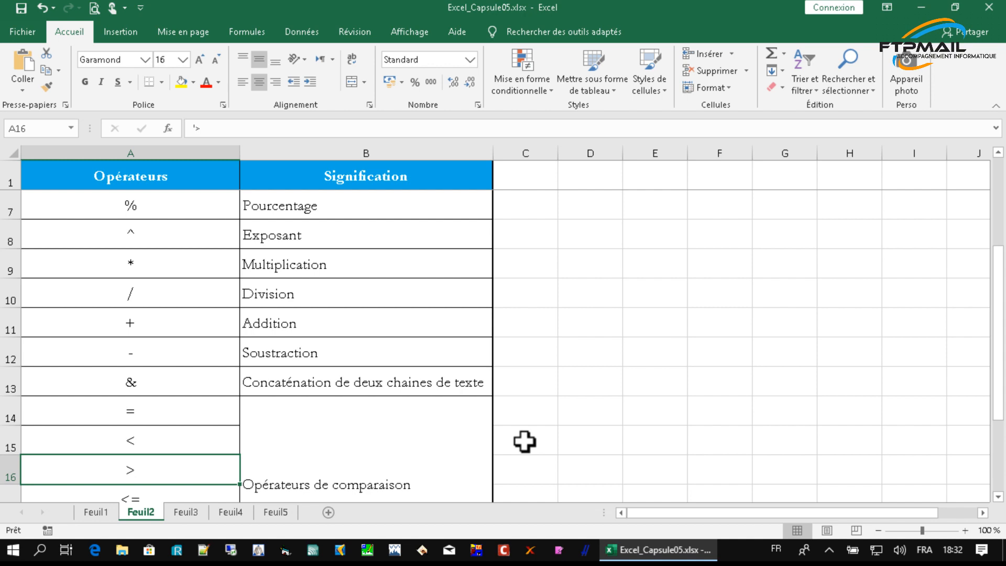
pyautogui.press('Down')
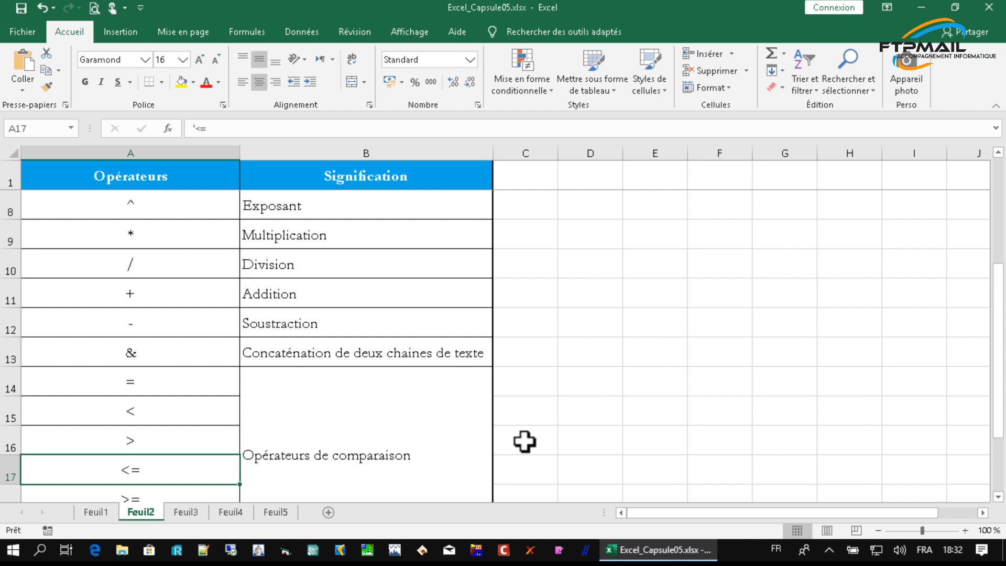
pyautogui.press('Down')
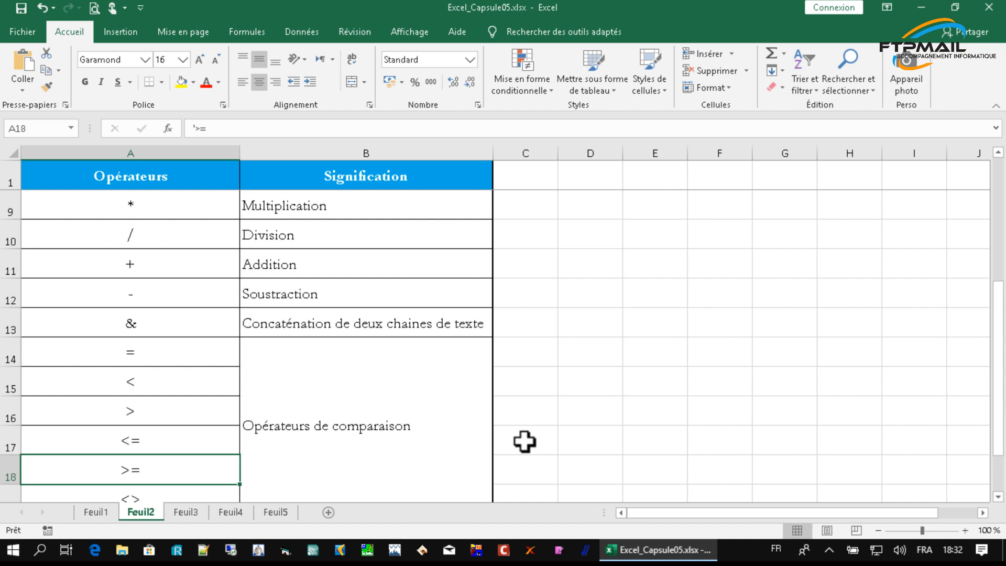
pyautogui.press('Down')
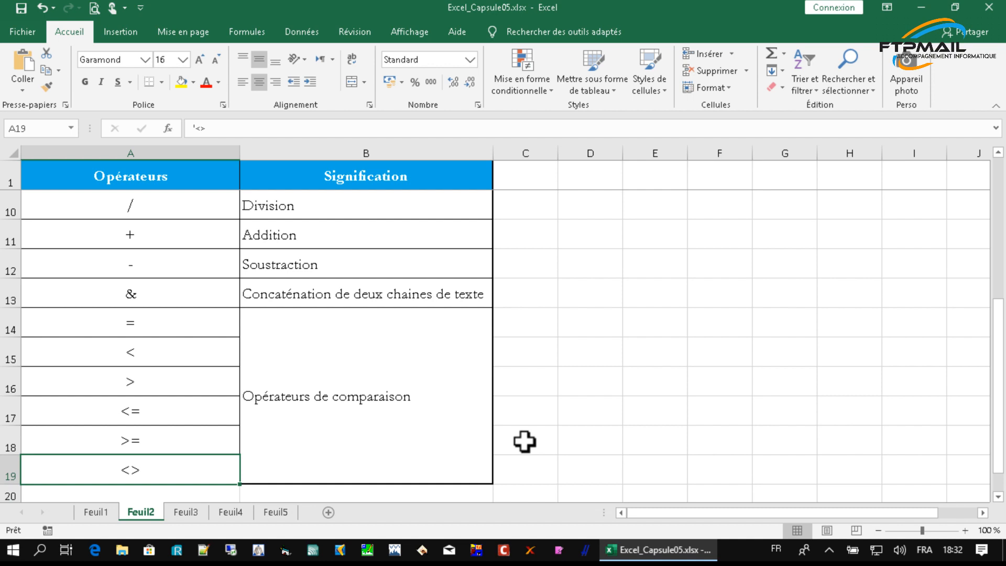
# On the Feuil3 sheet, fill the Résultat cells for Addition with =1+2 and Soustraction with =2-1
pyautogui.click(176, 511)
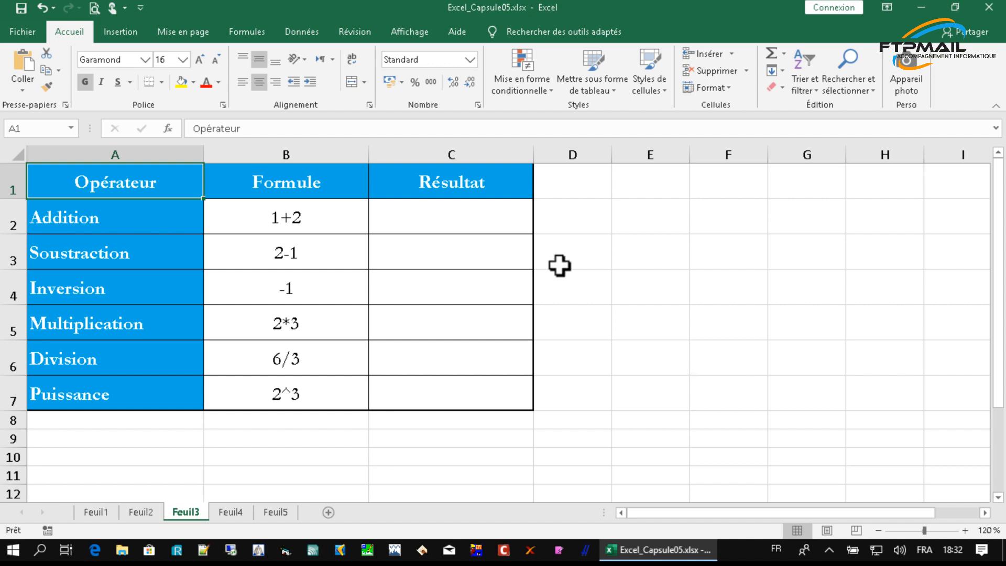
pyautogui.click(485, 206)
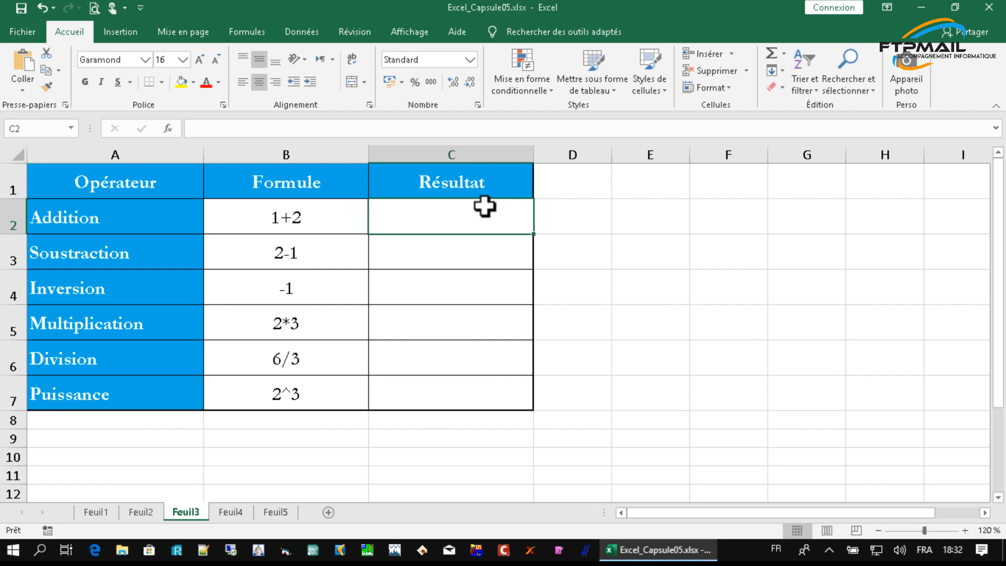
pyautogui.write('=')
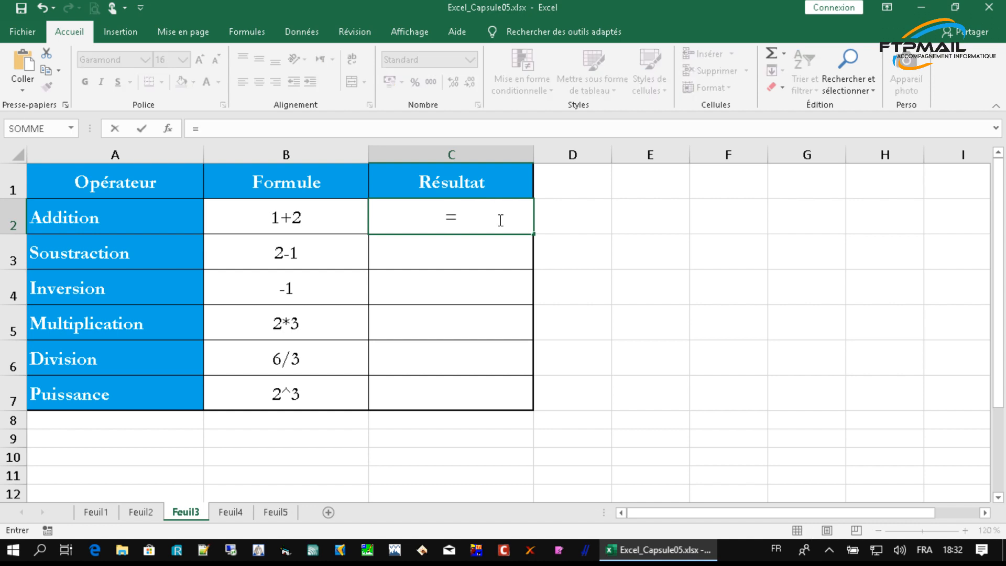
pyautogui.write('1+2')
pyautogui.press('Return')
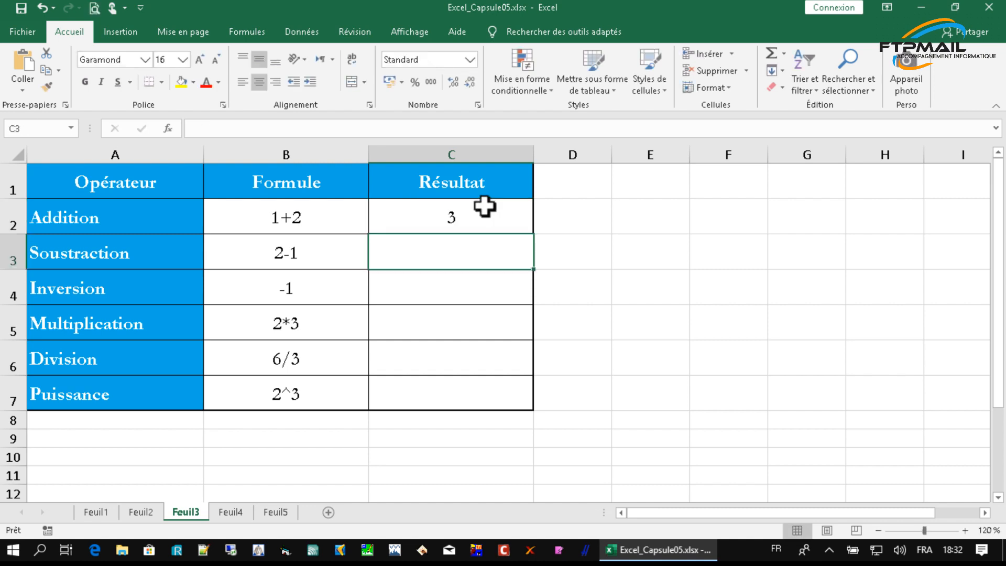
pyautogui.write('=')
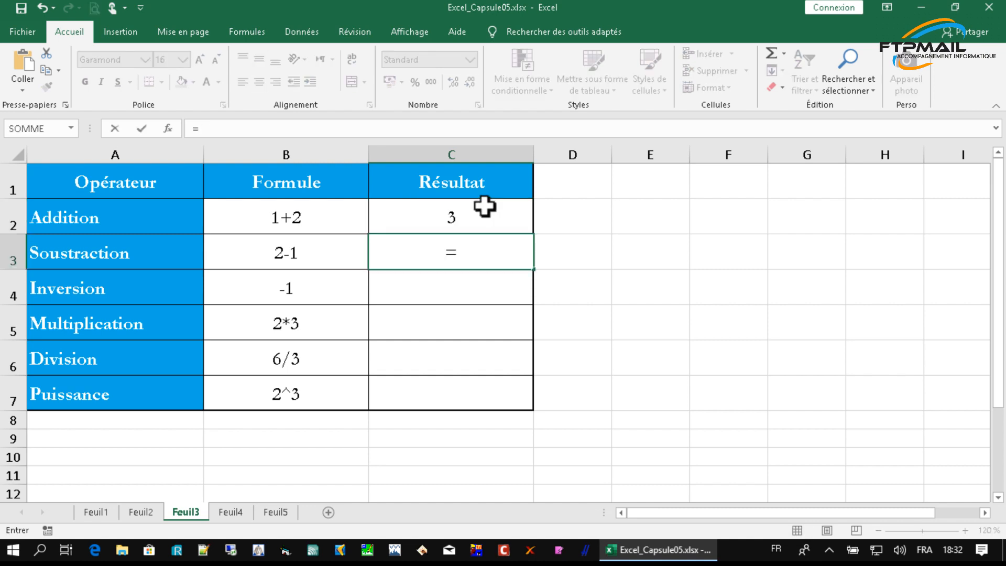
pyautogui.write('2-1')
pyautogui.press('Return')
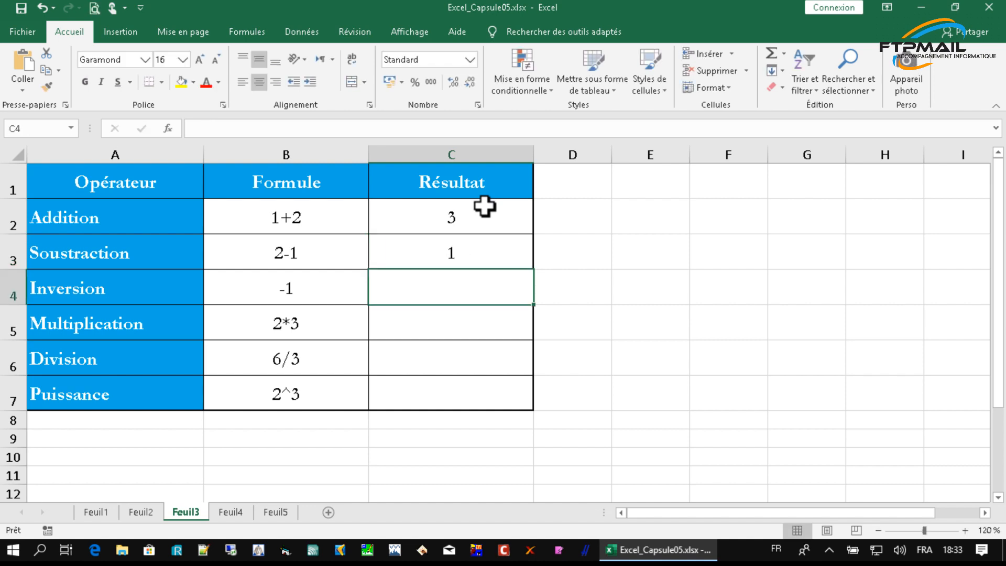
# Enter -1 as the Inversion result in C4 and =2*3 as the Multiplication result in C5
pyautogui.write('-1')
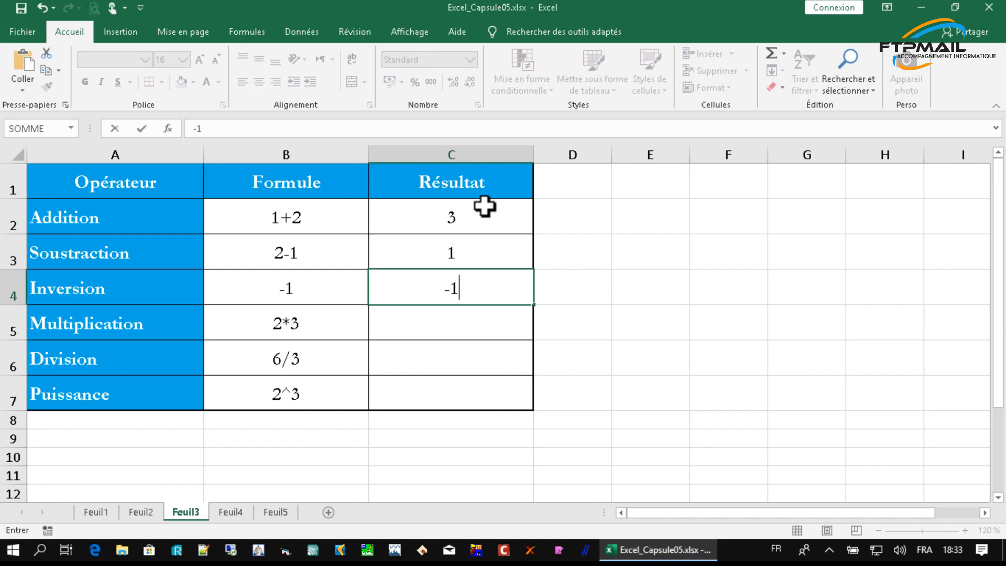
pyautogui.press('Return')
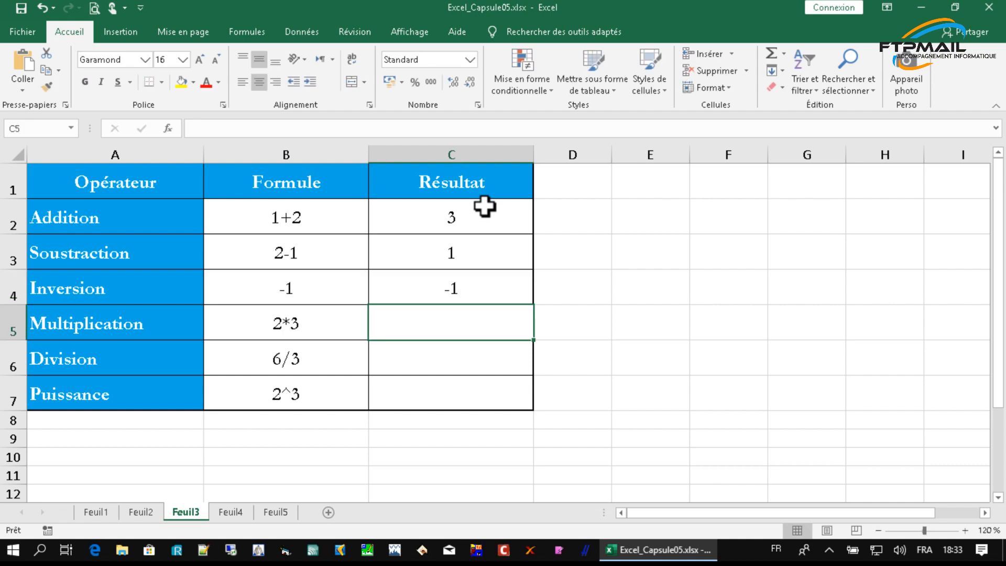
pyautogui.write('=2')
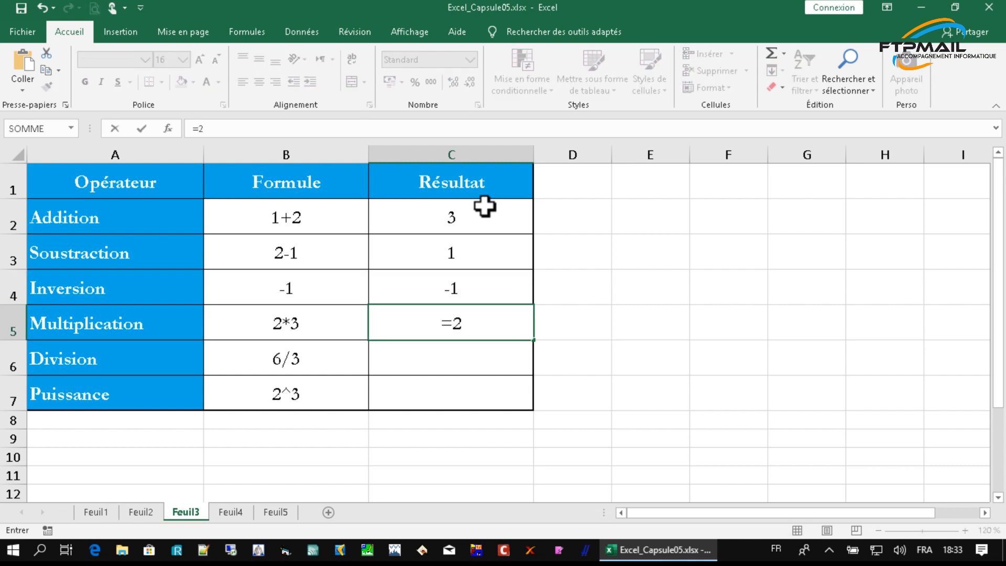
pyautogui.write('*3')
pyautogui.press('Return')
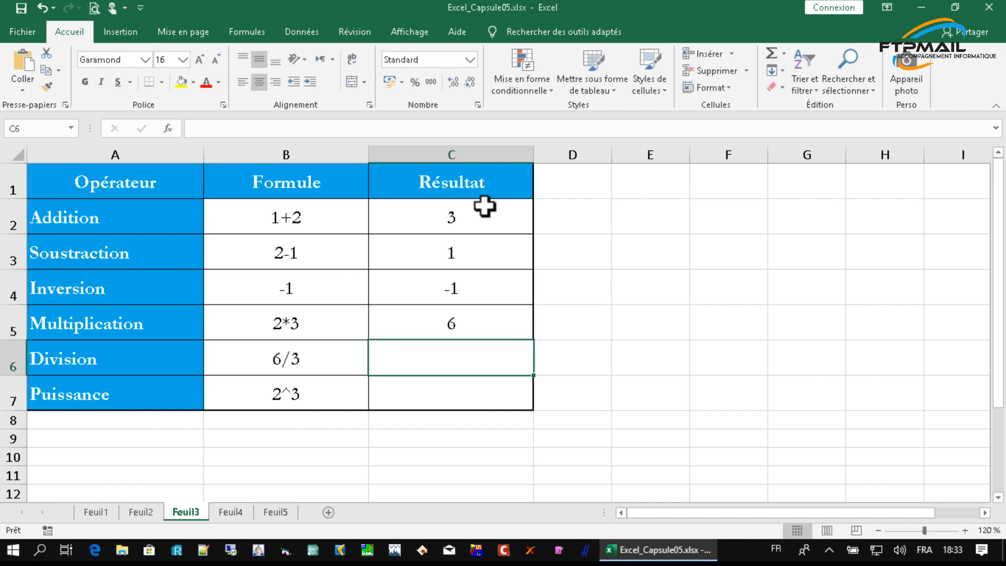
# Enter =6/3 as the Division result in C6 and =2^3 as the Puissance result in C7
pyautogui.write('=')
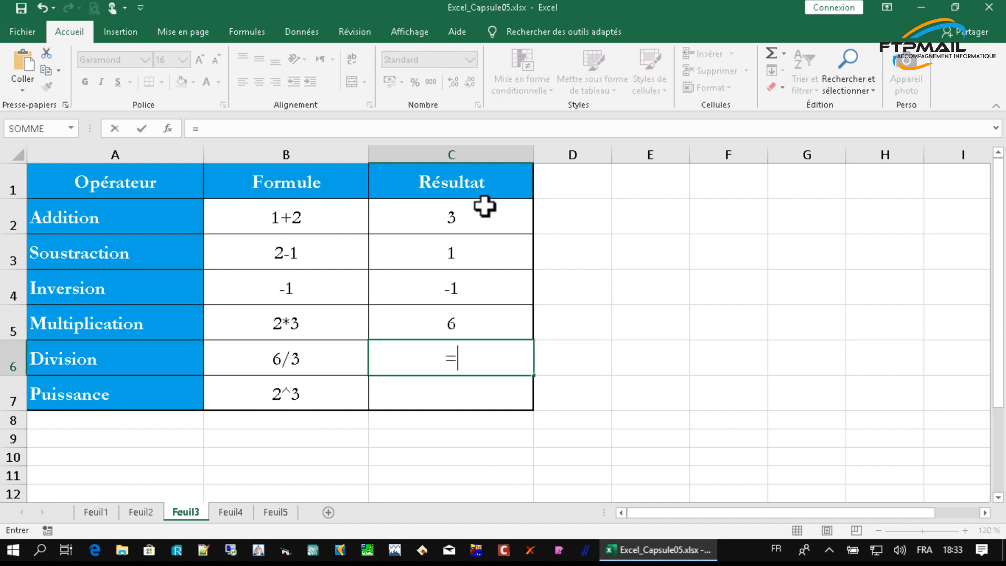
pyautogui.write('6/3')
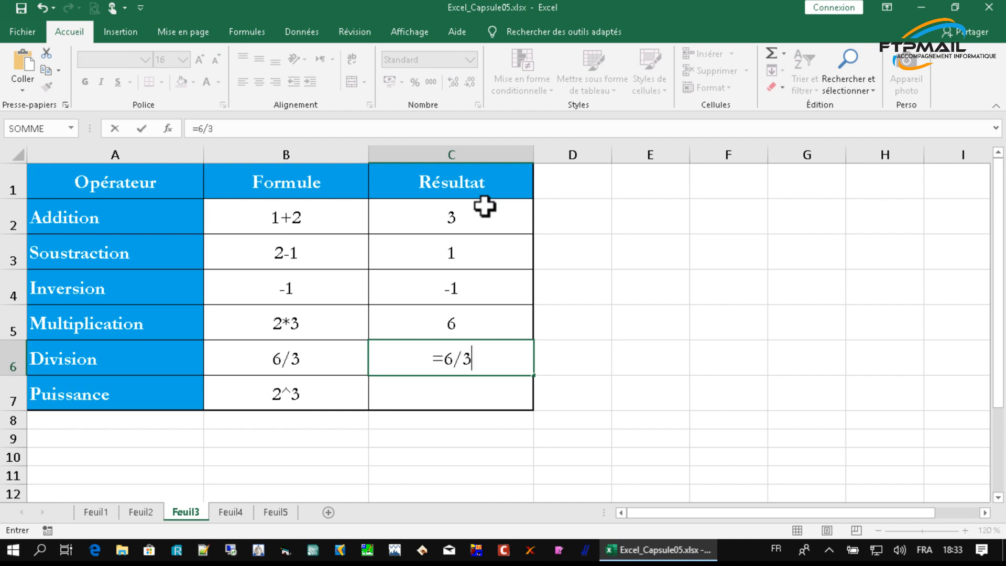
pyautogui.press('Return')
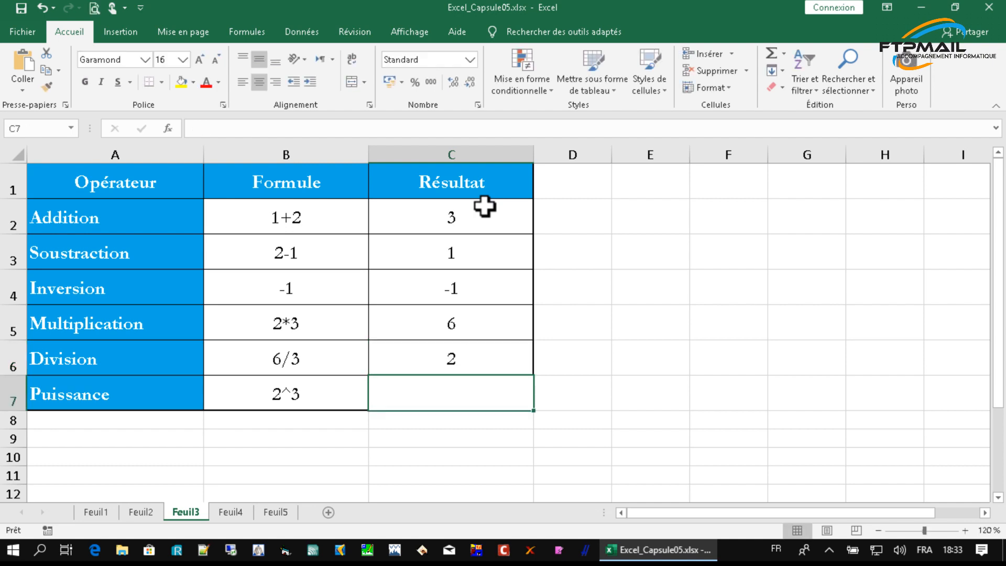
pyautogui.write('=2')
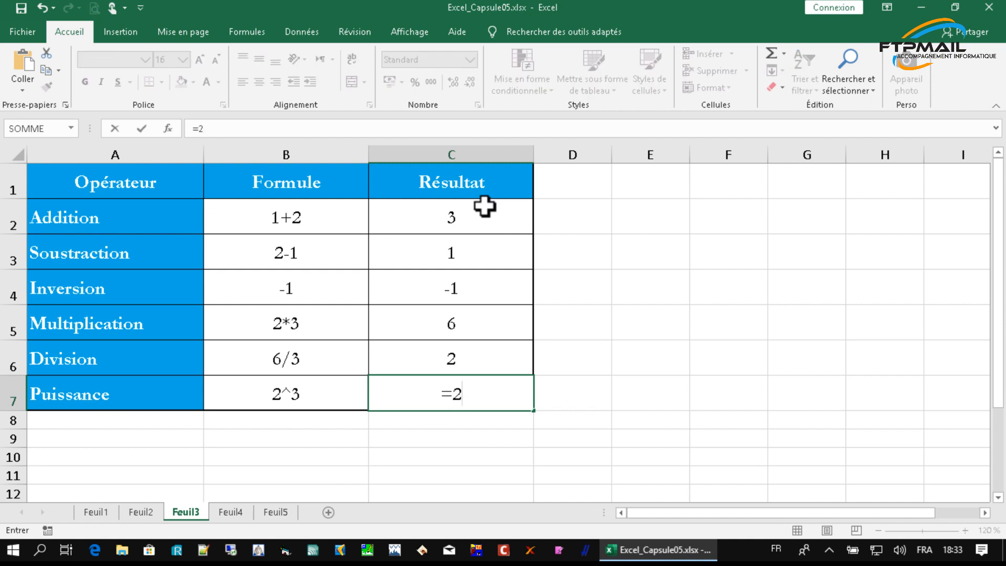
pyautogui.write('^3')
pyautogui.press('Return')
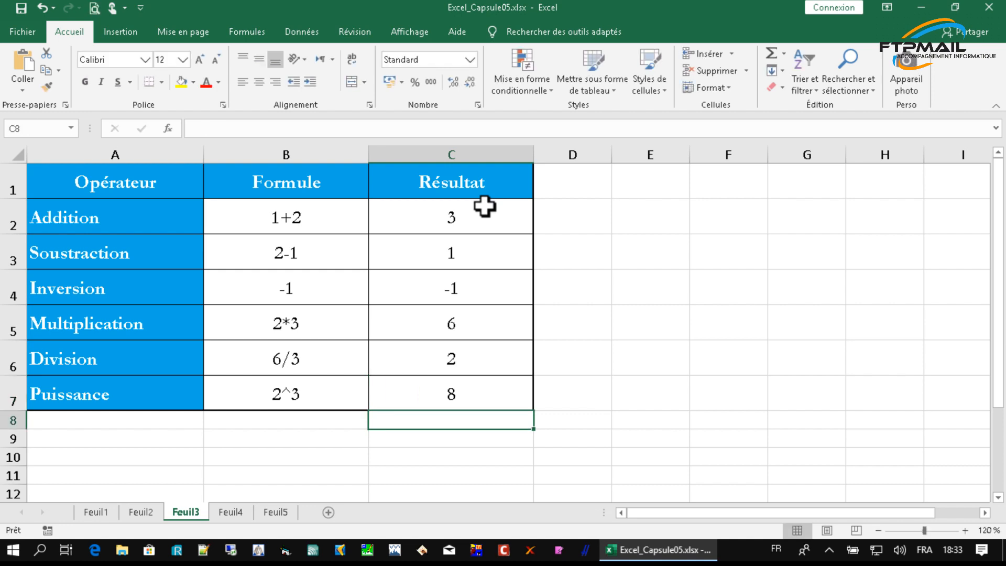
# On the Feuil4 sheet, enter =1=2 as the Egalité result in C2 and =2<1 as the Infériorité stricte result in C3
pyautogui.click(229, 512)
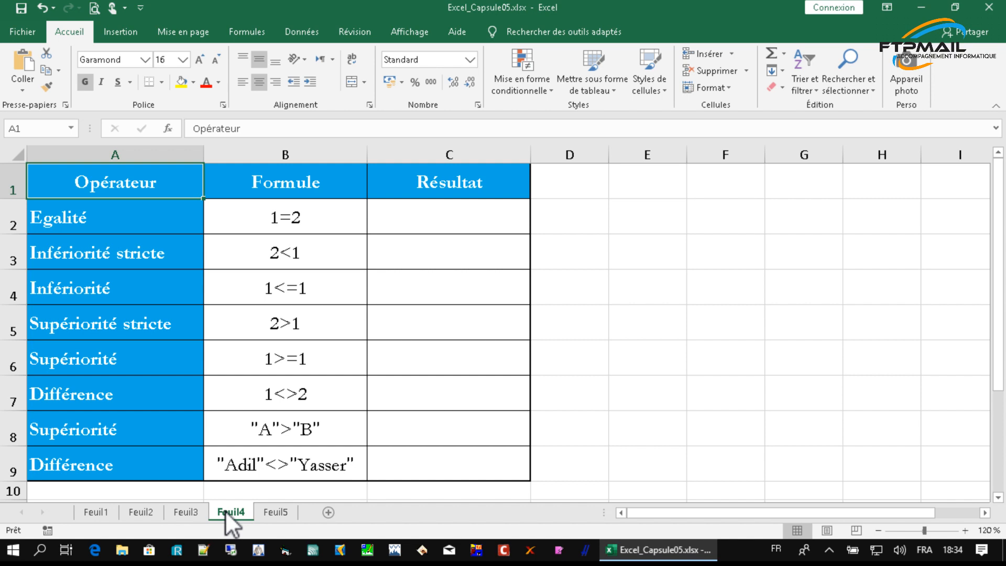
pyautogui.click(429, 210)
pyautogui.write('=')
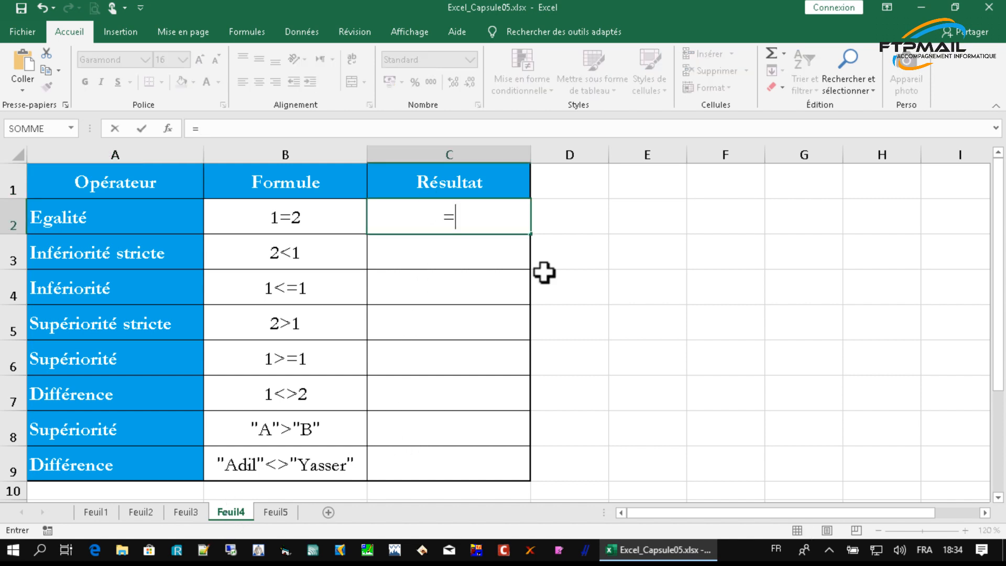
pyautogui.write('1=2')
pyautogui.press('Return')
pyautogui.write('=2')
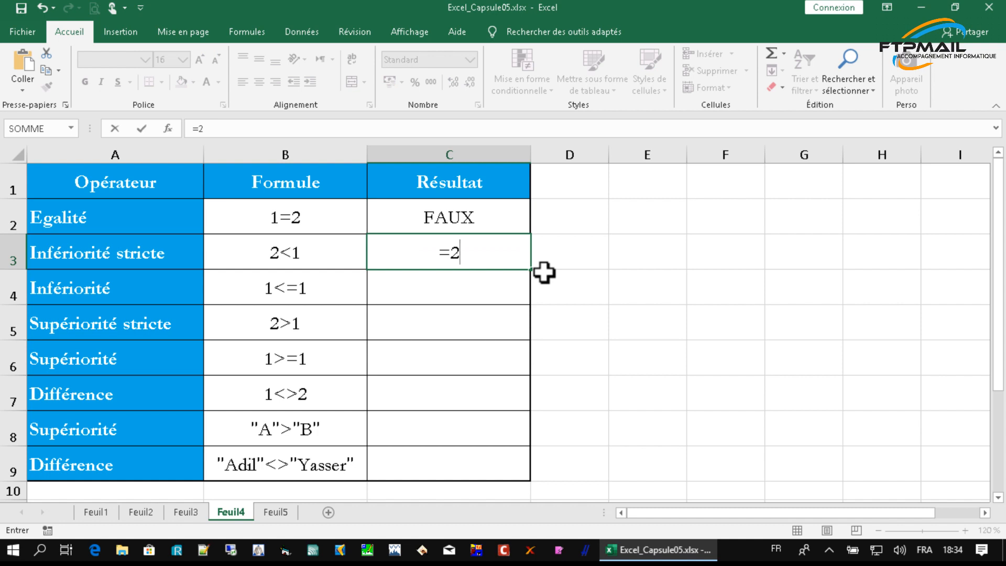
pyautogui.write('<1')
pyautogui.press('Return')
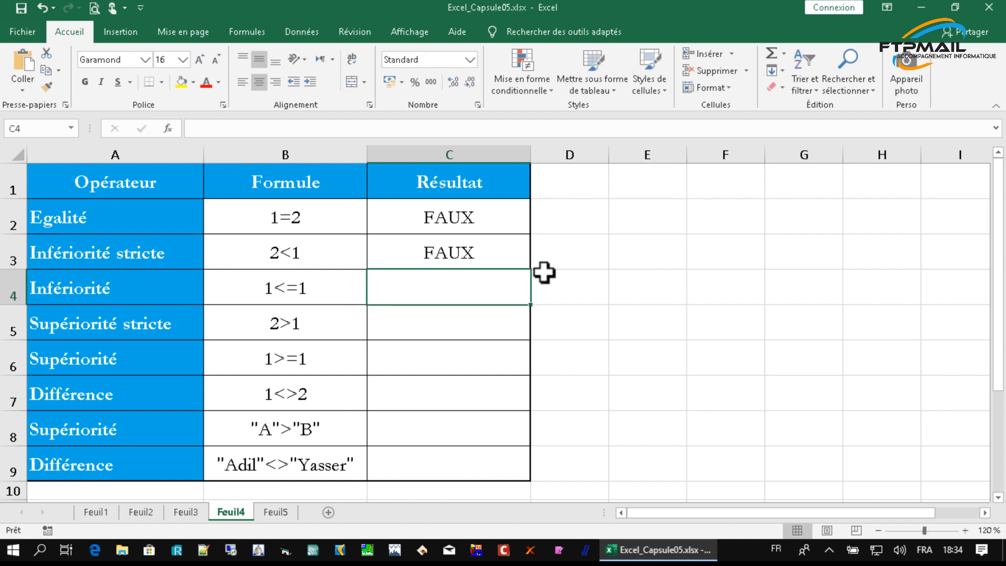
# Fill the Infériorité result cell C4 with the comparison formula =1<=1
pyautogui.write('1')
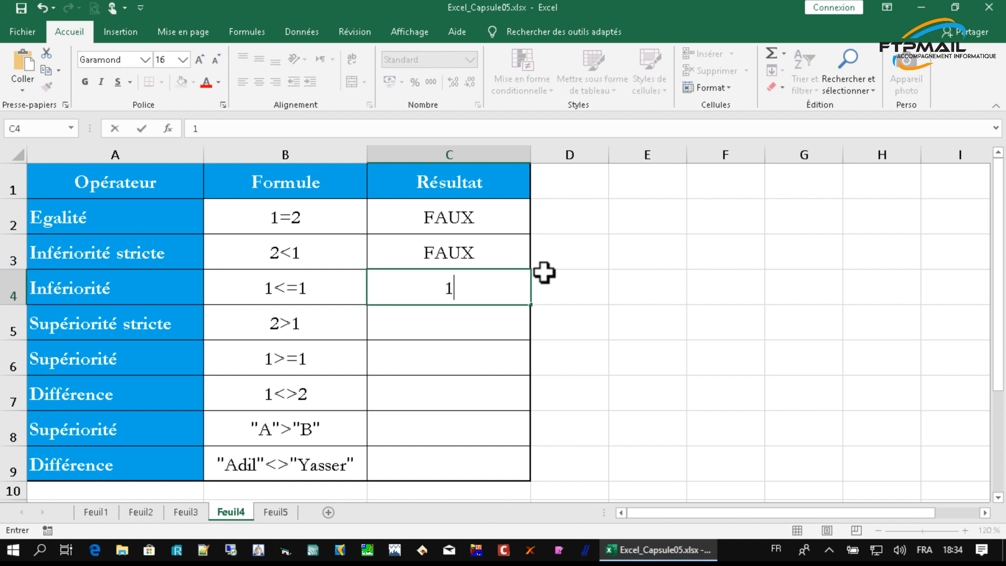
pyautogui.write('<=1')
pyautogui.press('Return')
pyautogui.press('Up')
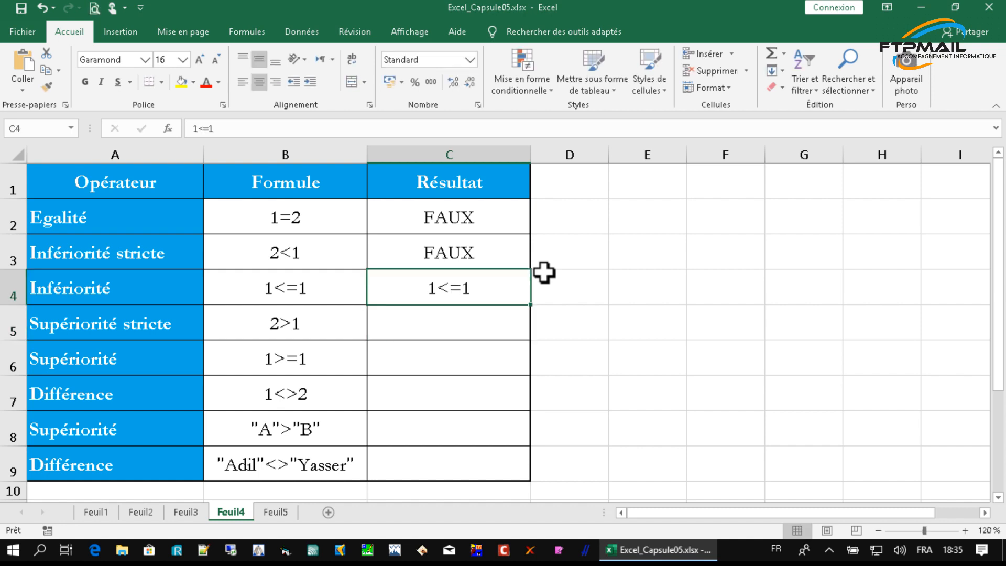
pyautogui.doubleClick(422, 290)
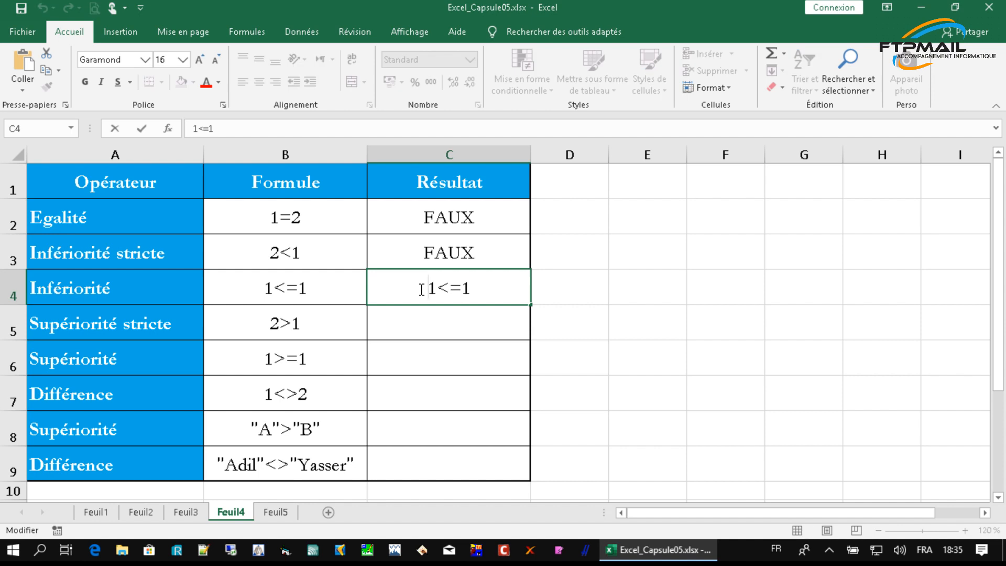
pyautogui.write('=')
pyautogui.press('Return')
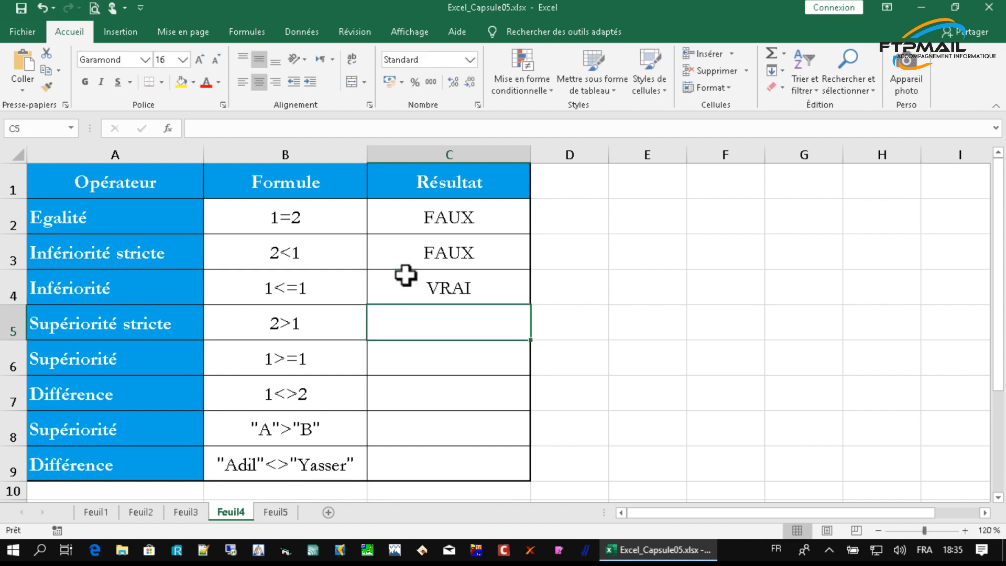
# Enter the comparison formula =2>1 as the Supériorité stricte result in C5
pyautogui.write('=2')
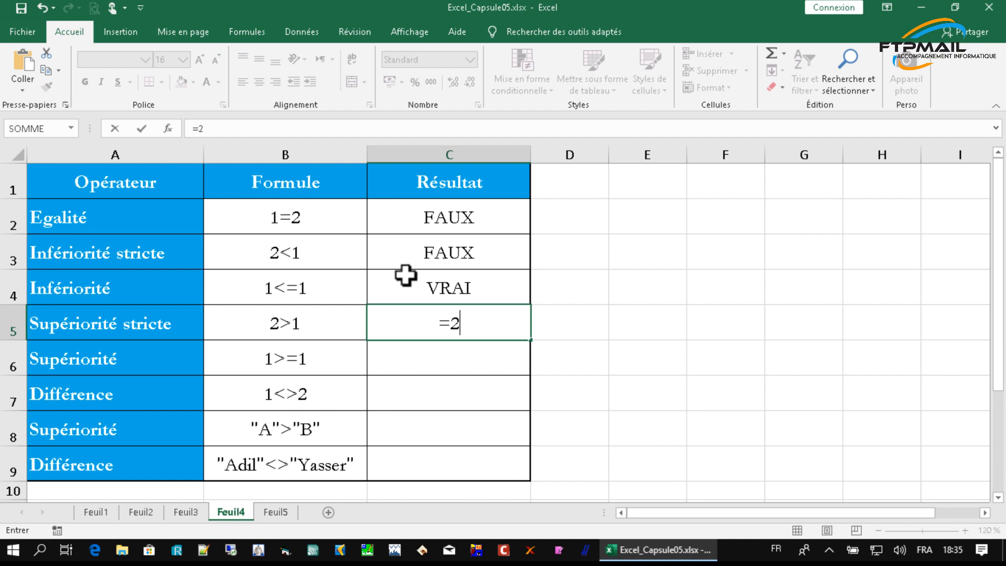
pyautogui.write('>1')
pyautogui.hotkey('ctrl', 'Return')
pyautogui.press('Down')
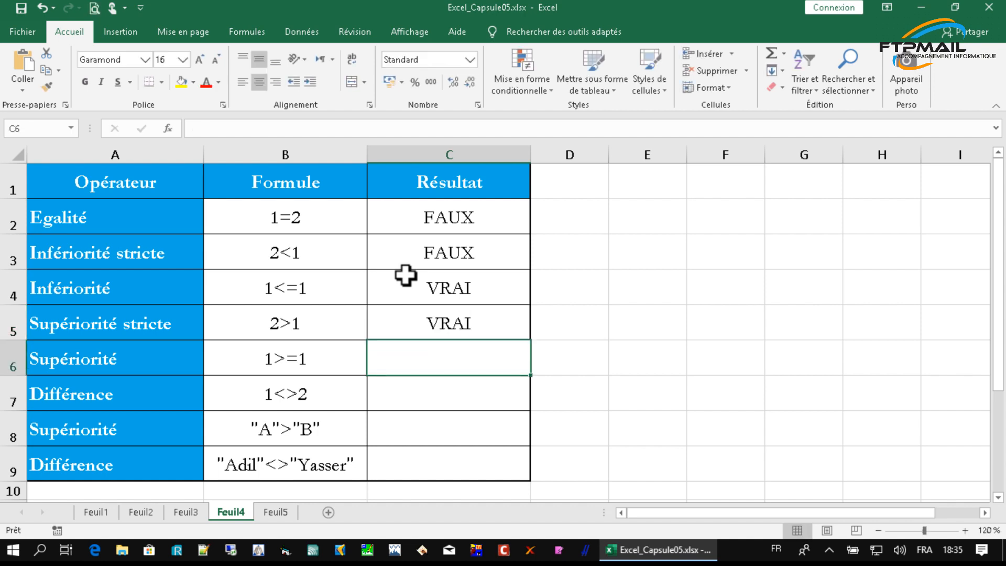
# Fill the Supériorité result cell C6 with the comparison formula =1>=1
pyautogui.write('1')
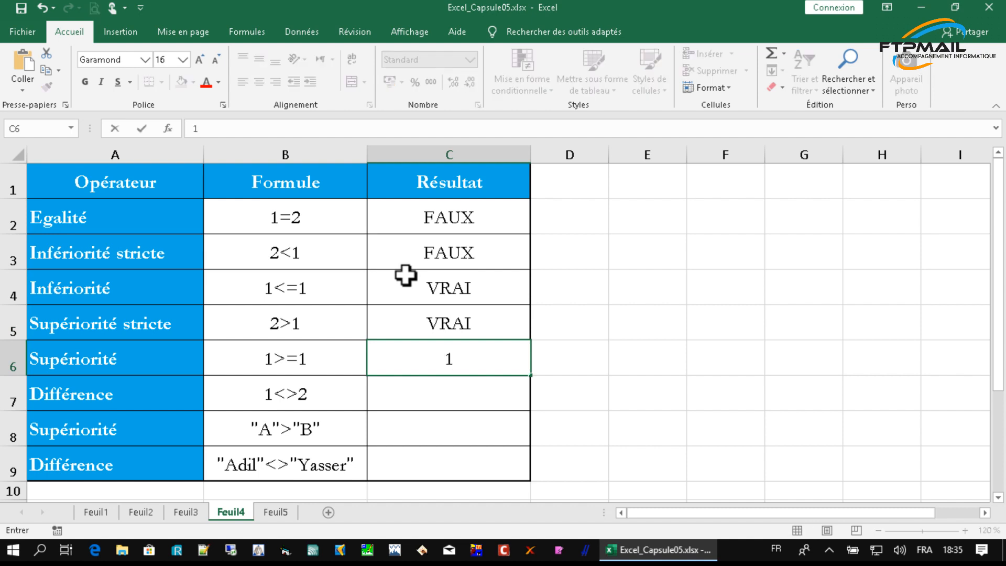
pyautogui.write('>=>')
pyautogui.press('BackSpace')
pyautogui.write('1')
pyautogui.press('Return')
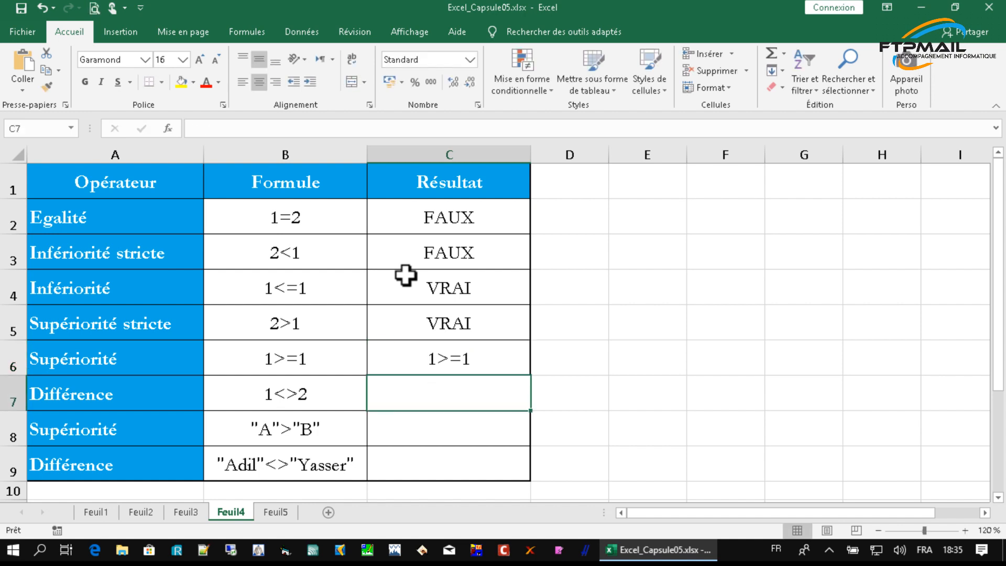
pyautogui.press('Up')
pyautogui.doubleClick(422, 355)
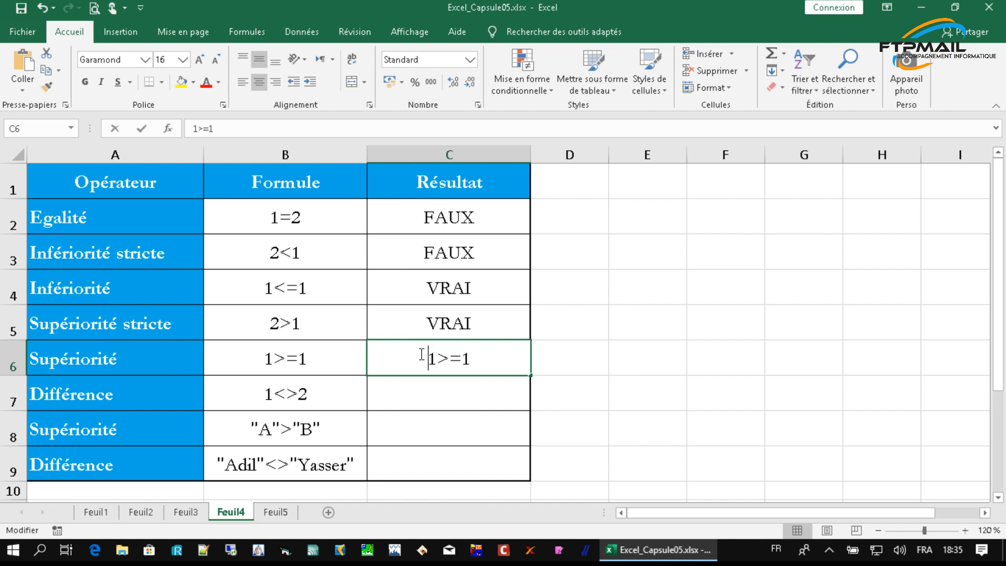
pyautogui.write('=')
pyautogui.press('Return')
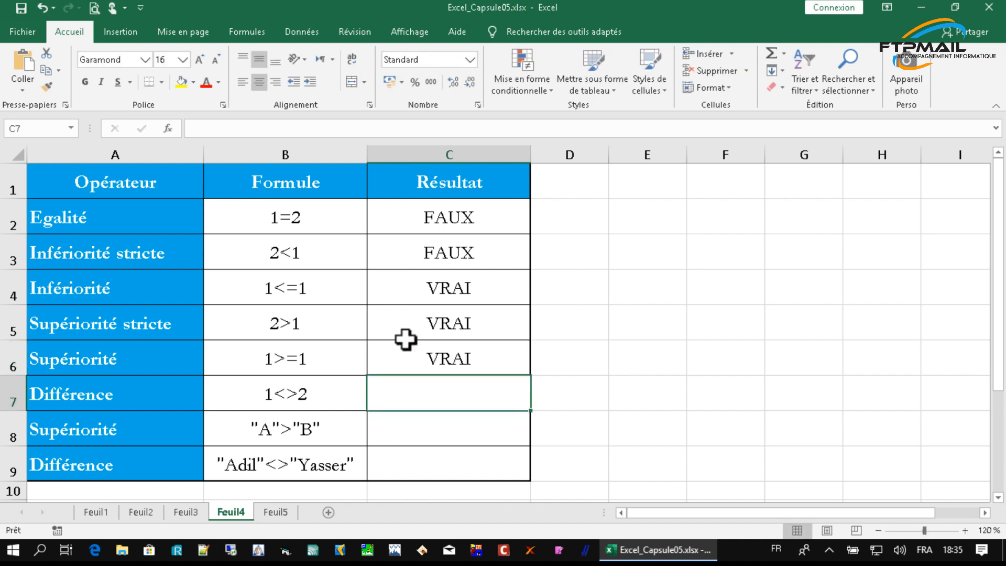
# Enter =1<>2 as the Différence result in C7 and ="A">"B" as the Supériorité result in C8
pyautogui.write('=')
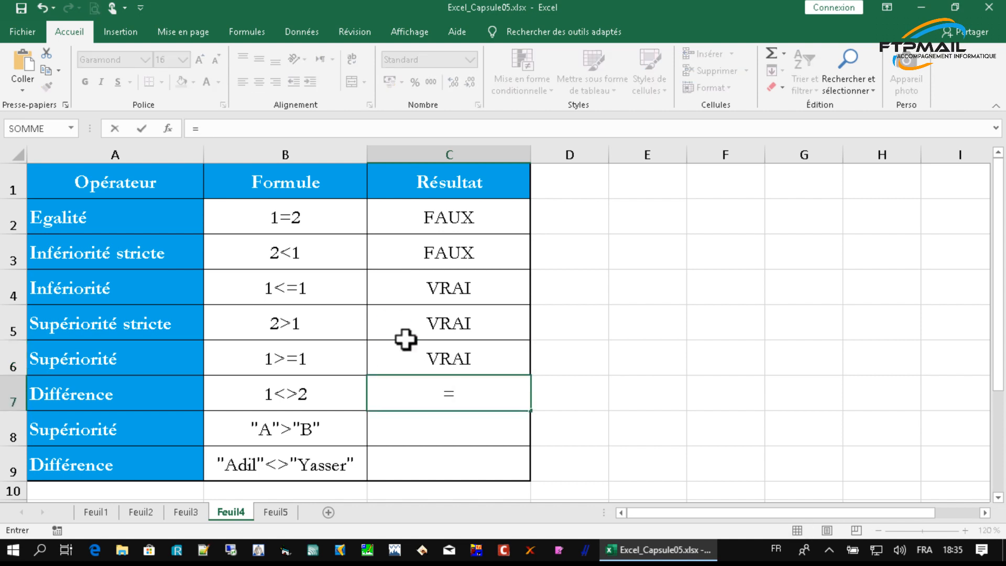
pyautogui.write('1<>2')
pyautogui.press('Return')
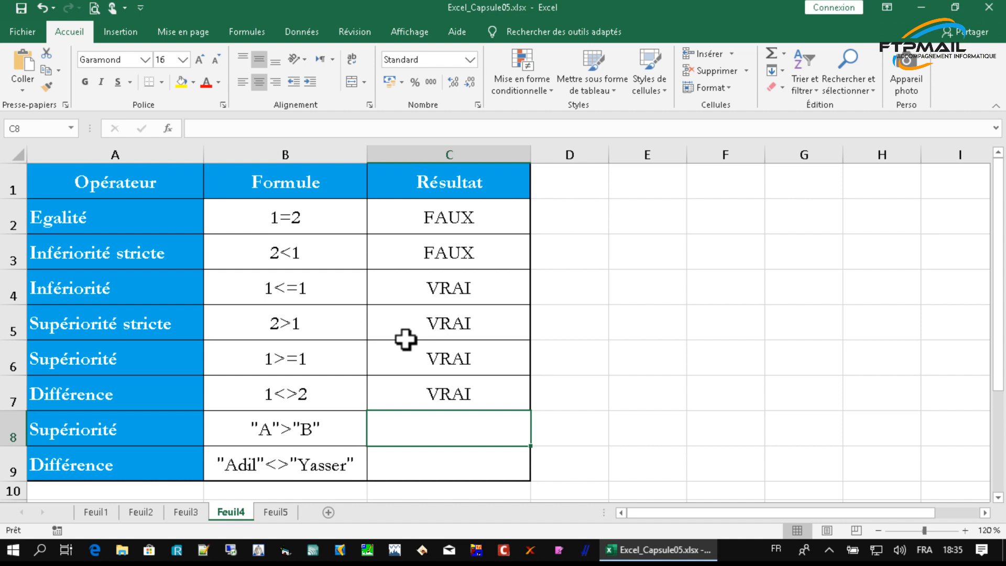
pyautogui.write('="')
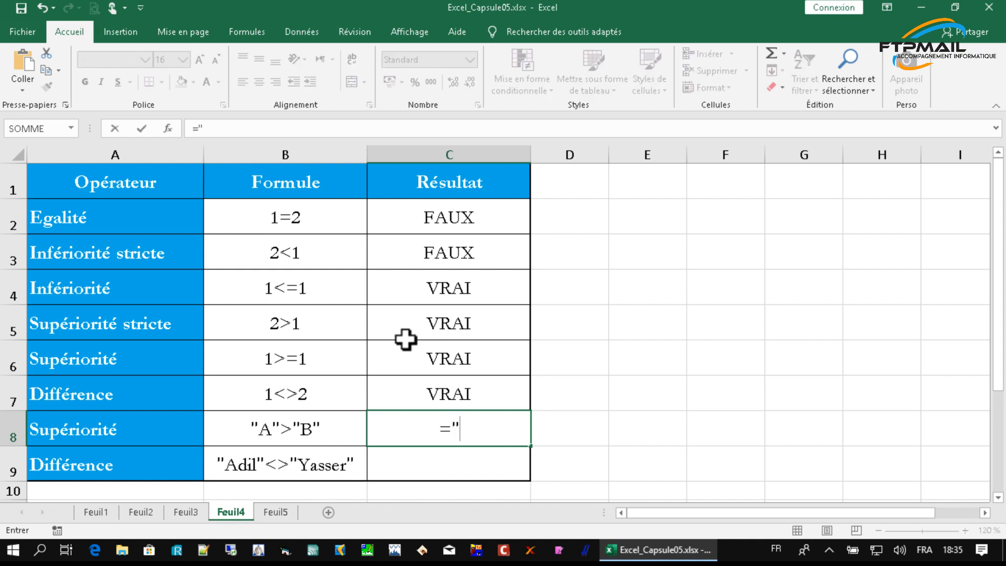
pyautogui.write('A"')
pyautogui.write('>"B"')
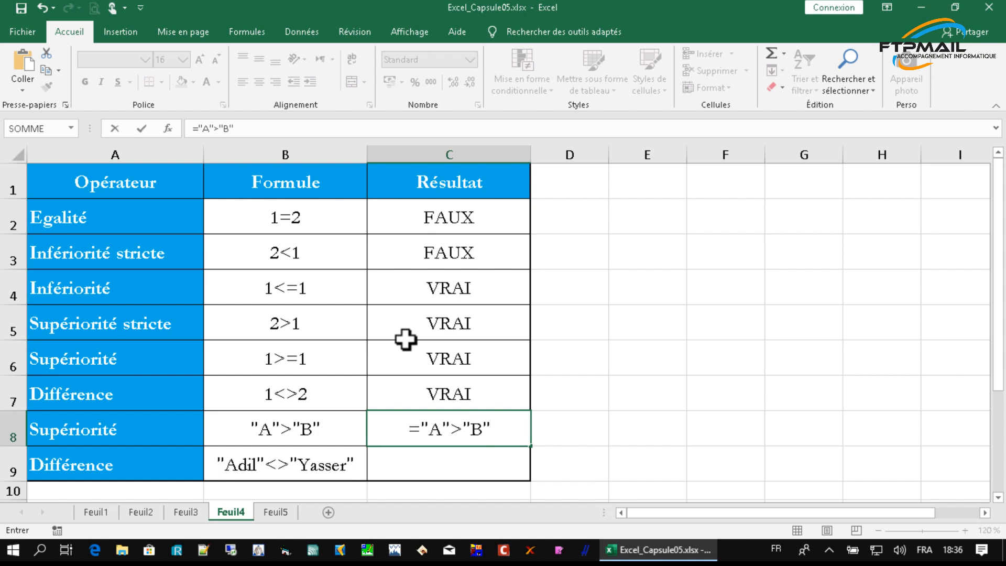
pyautogui.press('Return')
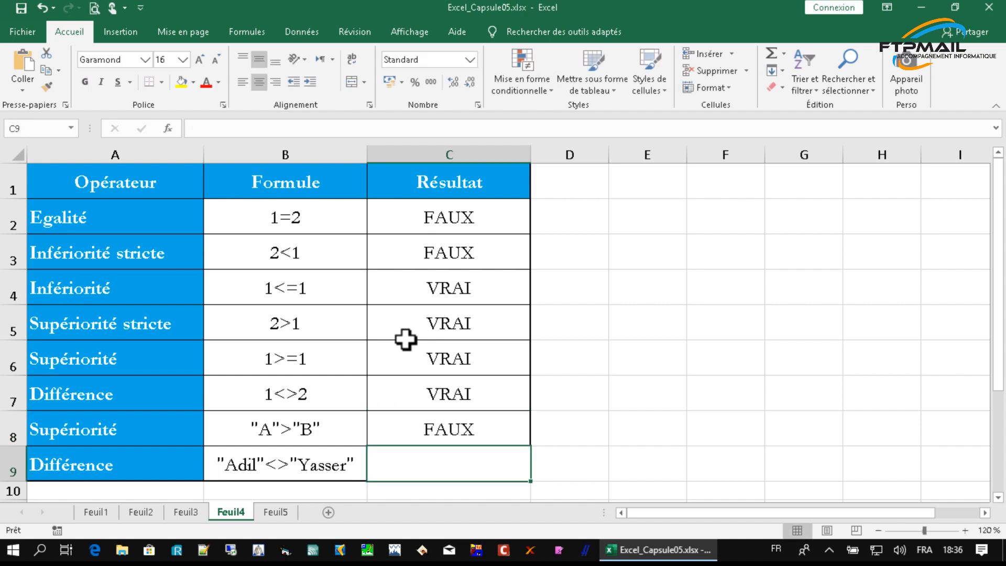
# In C9, enter a formula comparing the two quoted first names shown in B9 with the <> operator
pyautogui.write('="')
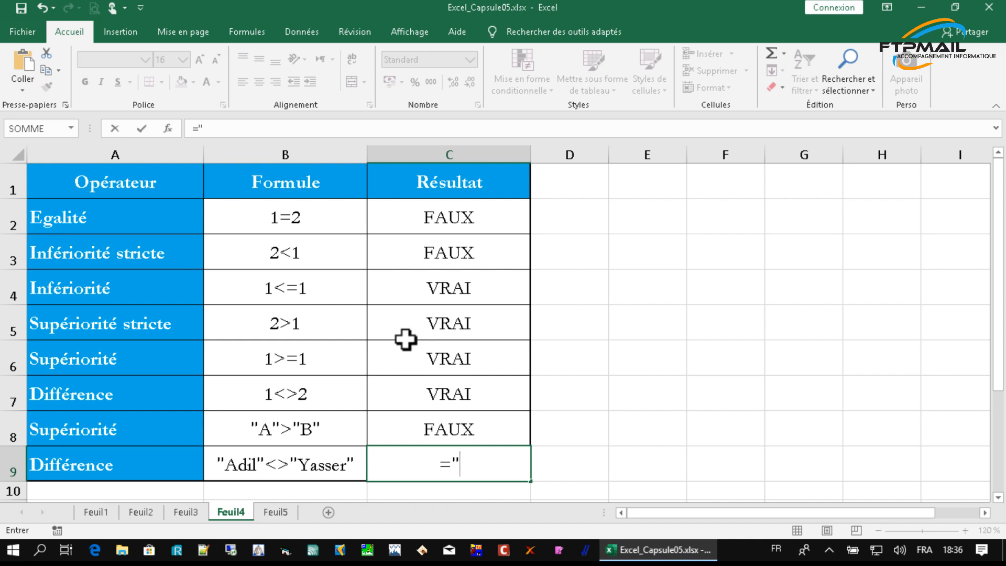
pyautogui.write('Adil3')
pyautogui.press('BackSpace')
pyautogui.write('"')
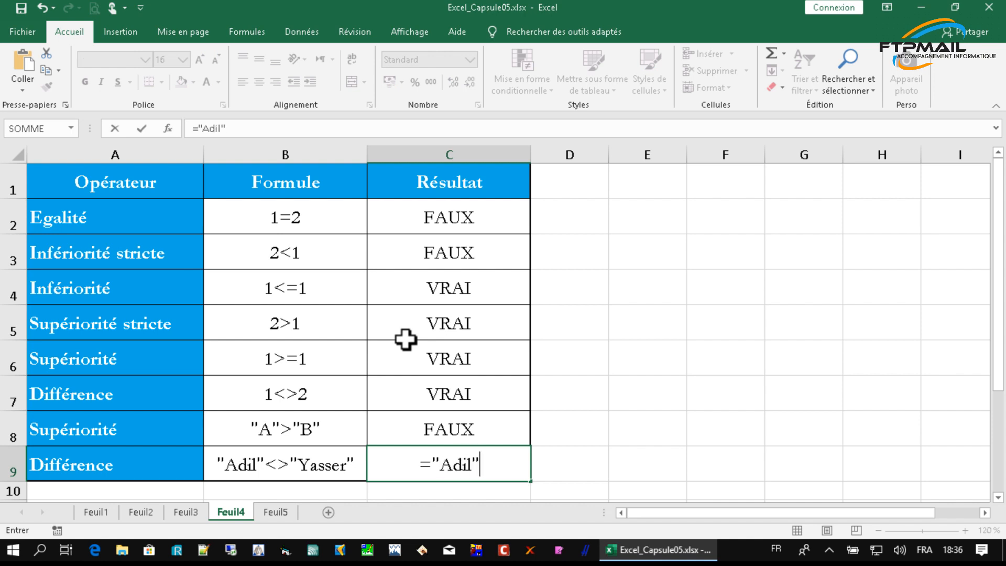
pyautogui.write('<')
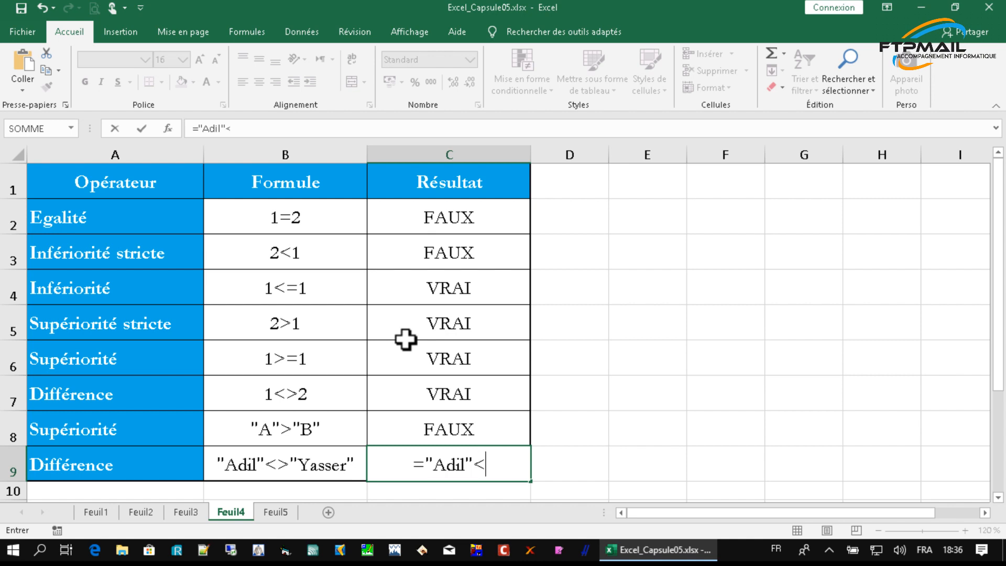
pyautogui.write('>"')
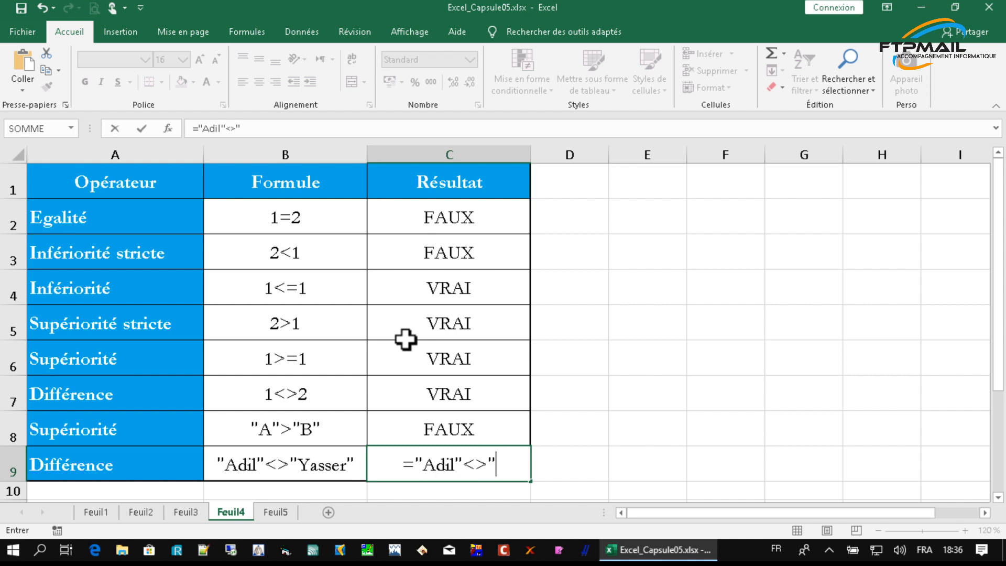
pyautogui.write('Ya')
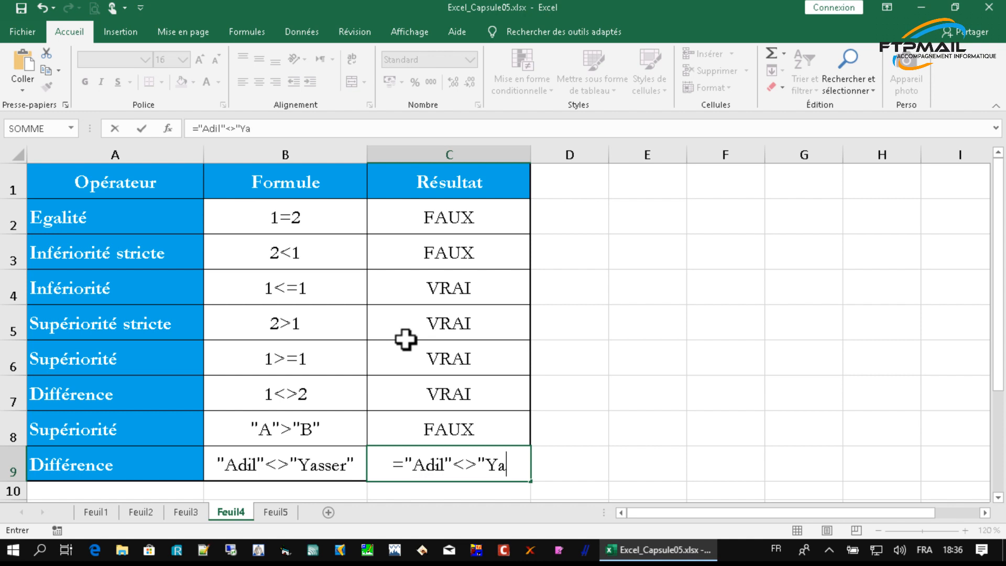
pyautogui.write('sser"')
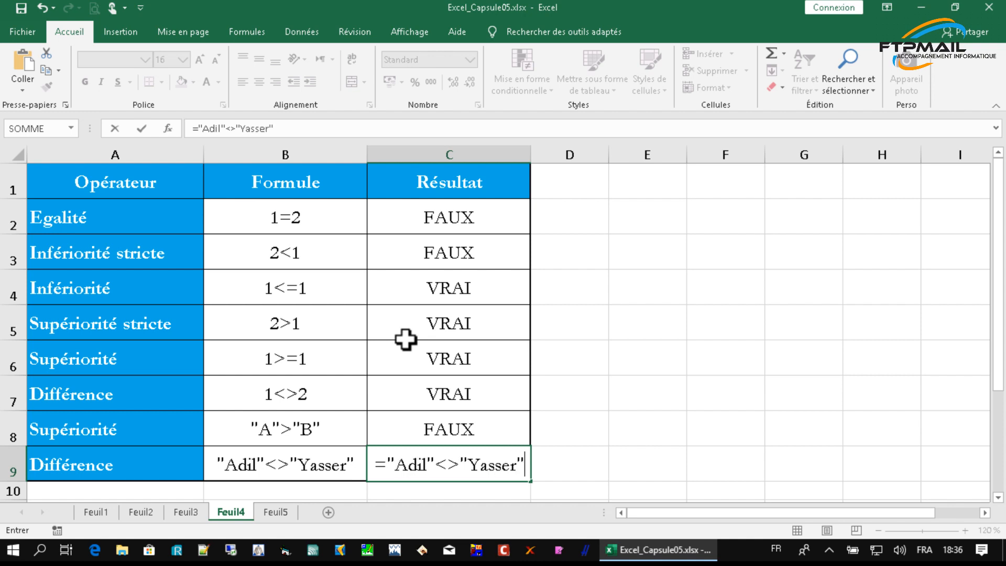
pyautogui.press('Return')
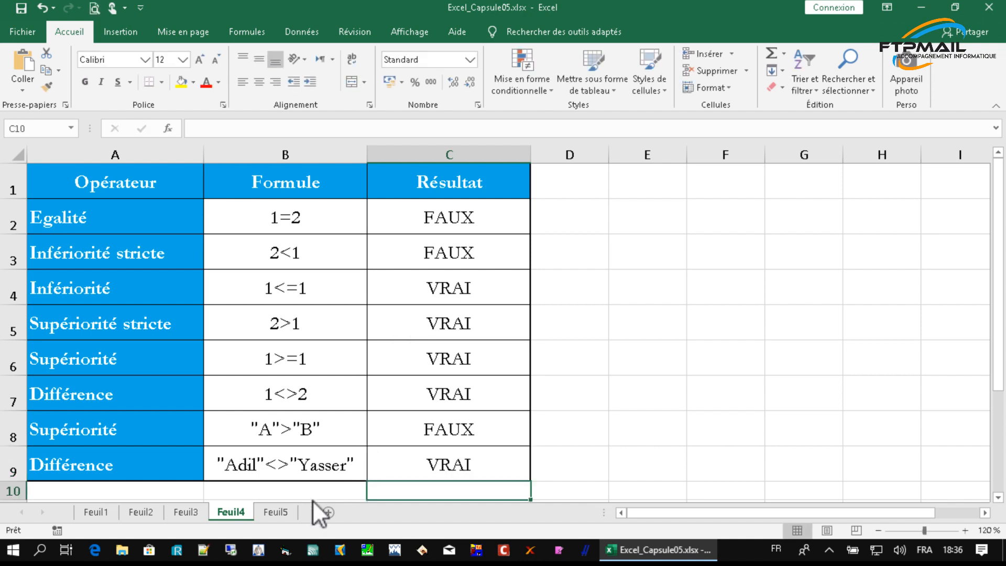
# On the Feuil5 sheet, enter =1&2 as the first Concaténation result in C2
pyautogui.click(278, 508)
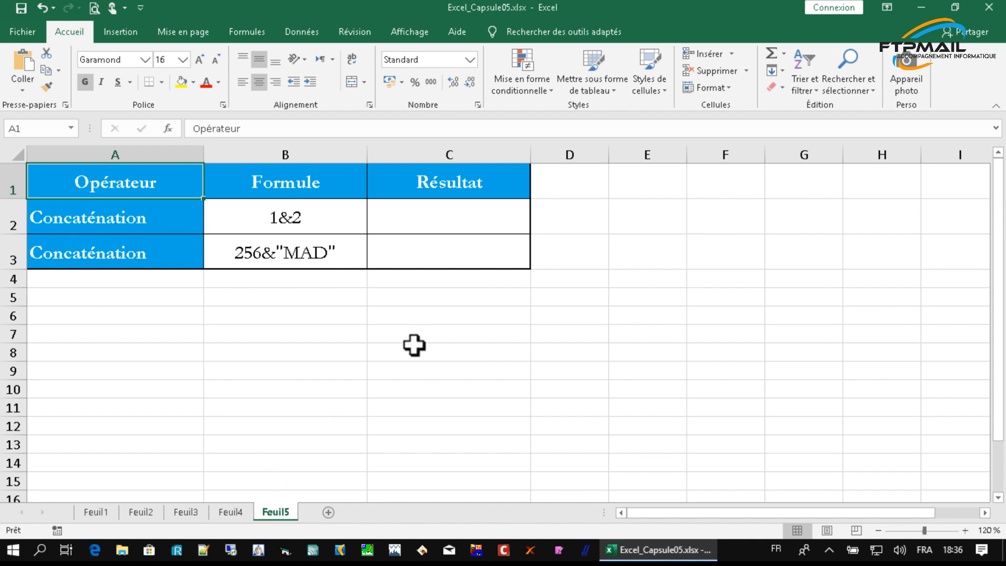
pyautogui.click(425, 204)
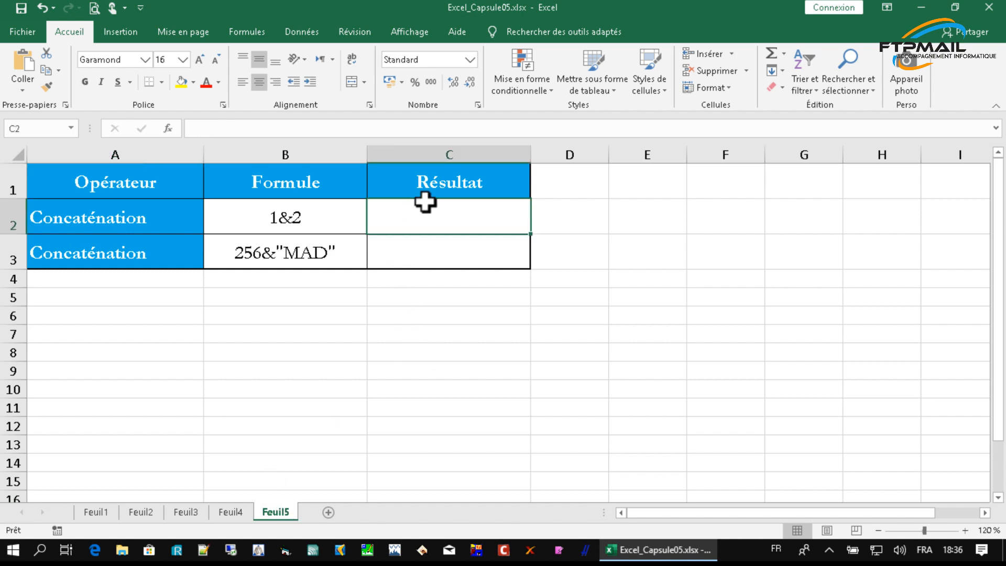
pyautogui.doubleClick(441, 216)
pyautogui.write('=')
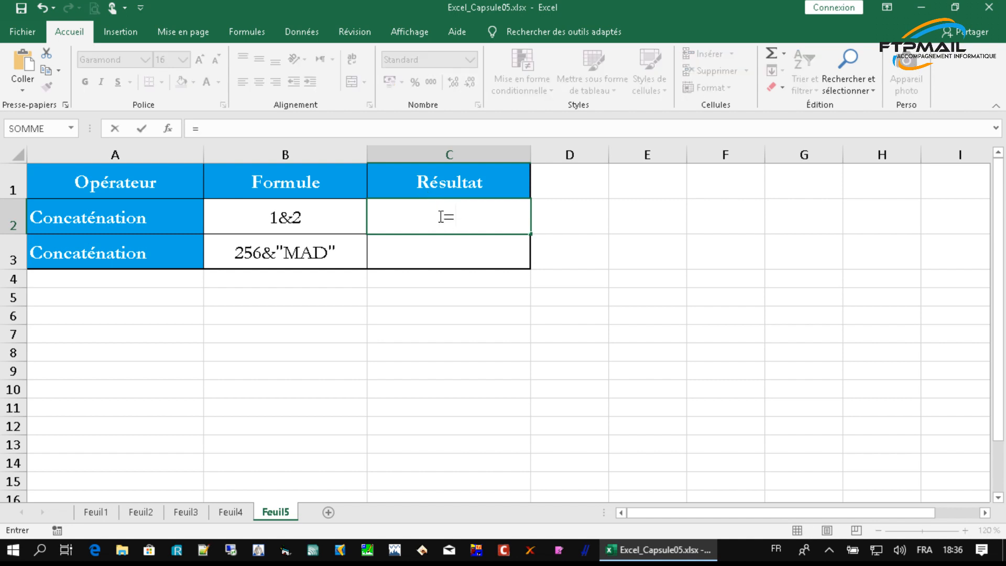
pyautogui.write('1&2')
pyautogui.press('Return')
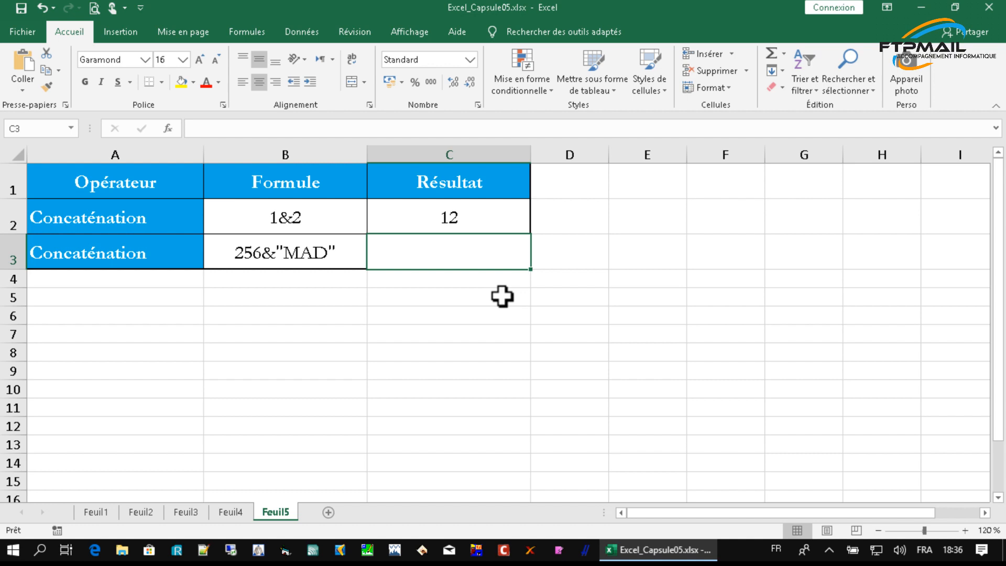
# Enter =256&"MAD" as the second Concaténation result in C3
pyautogui.write('=')
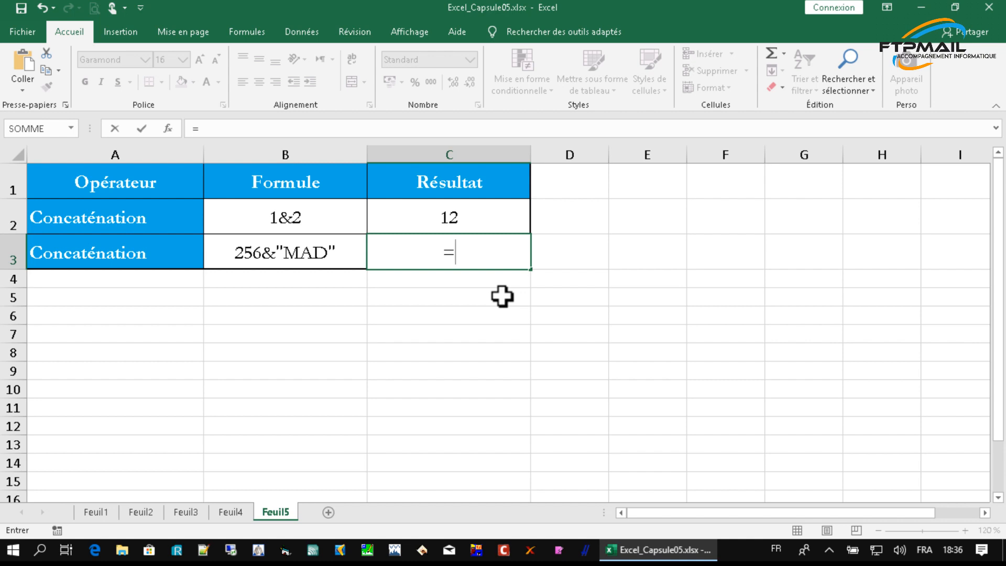
pyautogui.write('256&')
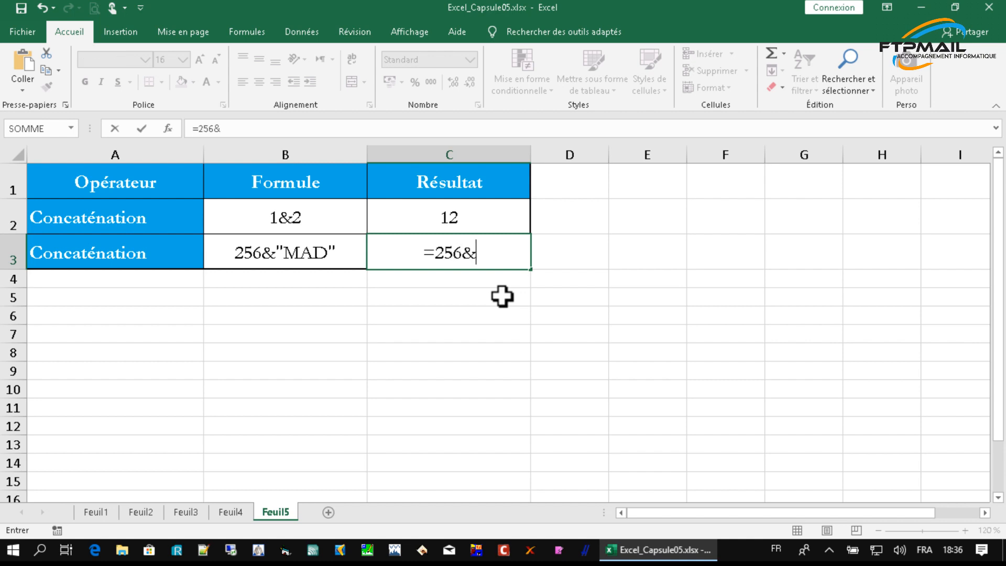
pyautogui.write('"M')
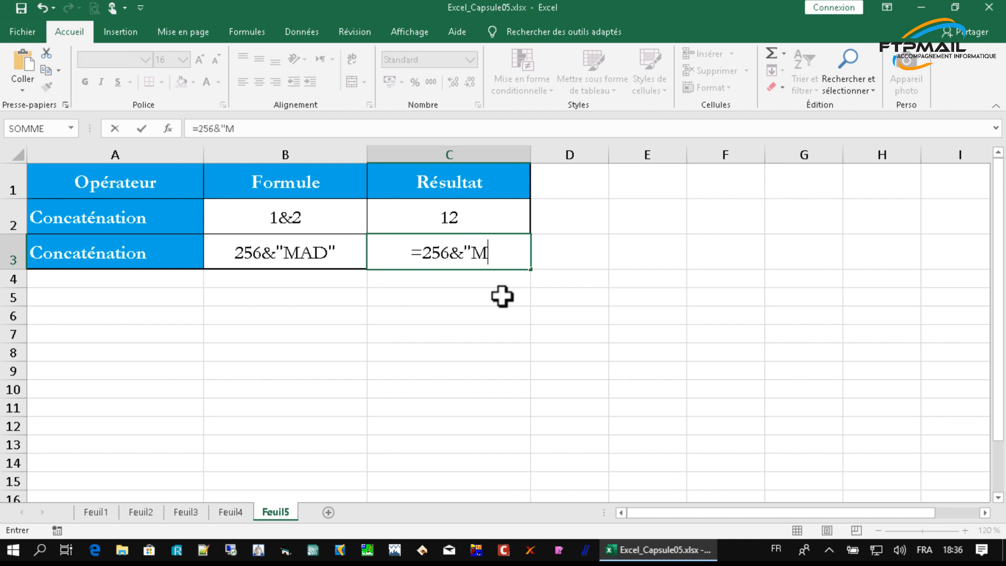
pyautogui.write('AD"')
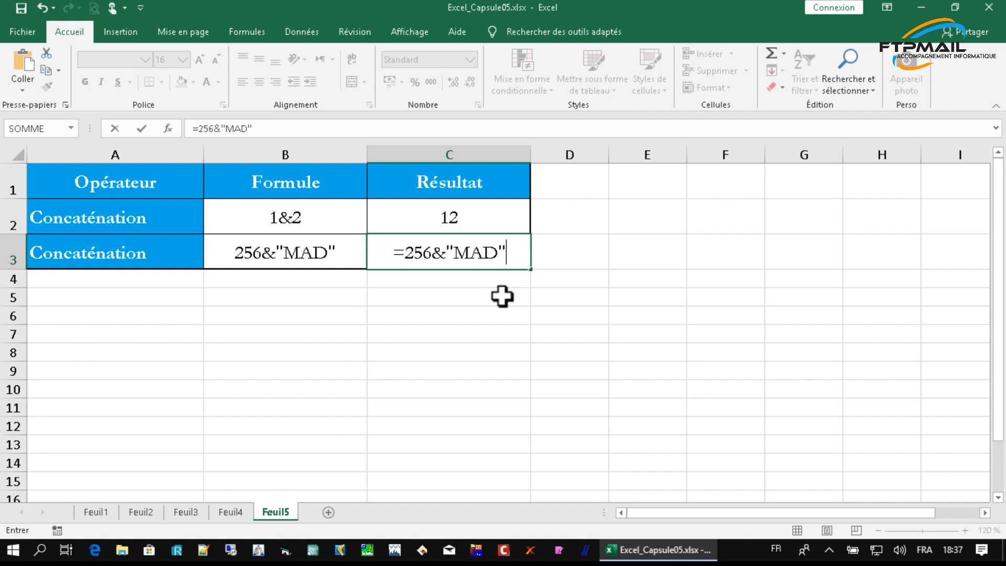
pyautogui.press('Return')
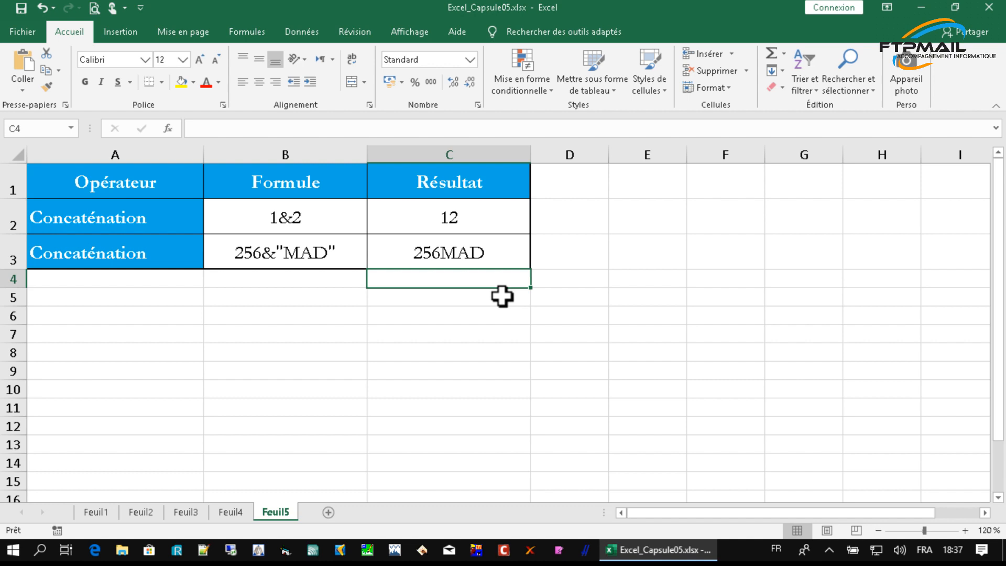
# Try =256&" MAD" in C3, with a space before MAD, and restore the formula without the space
pyautogui.click(426, 238)
pyautogui.doubleClick(425, 238)
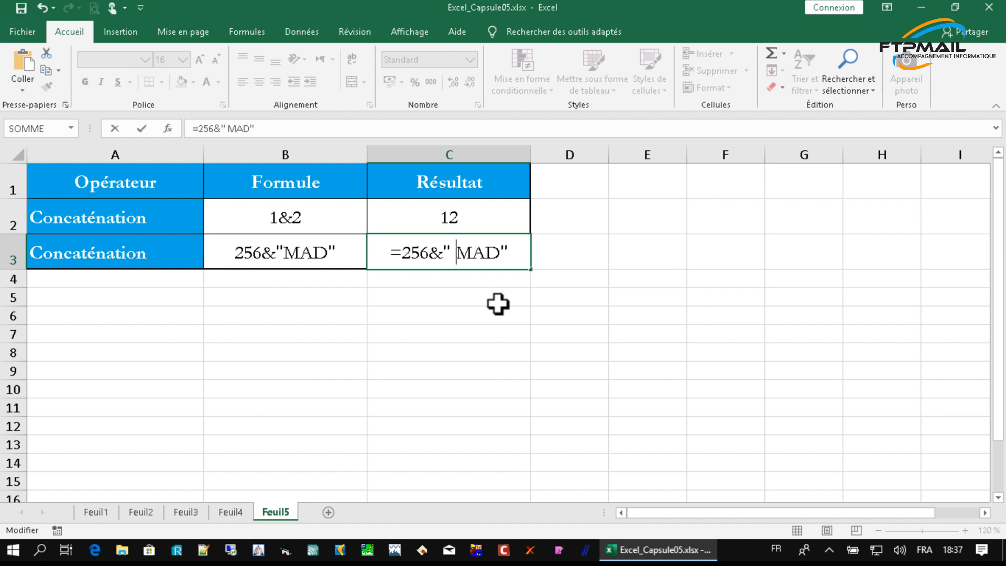
pyautogui.press('Return')
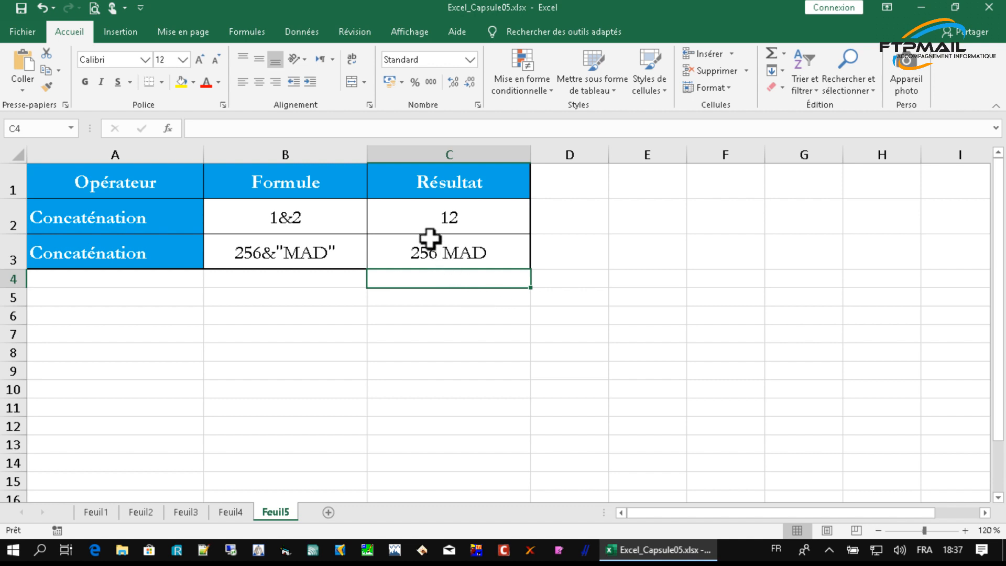
pyautogui.doubleClick(445, 254)
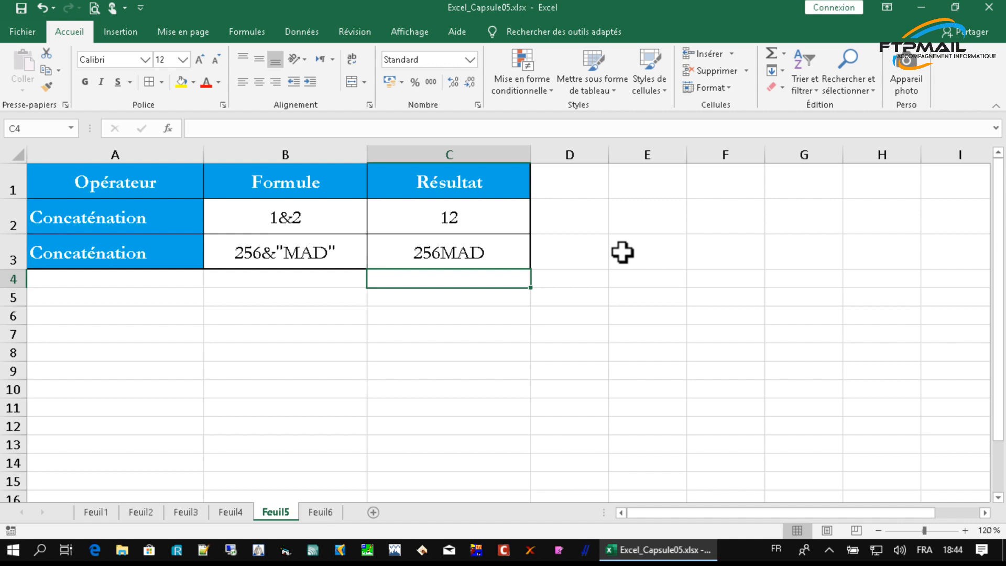
# On the Feuil6 sheet, enter =16*130 in E2 as the Montant for Produit Numéro 1
pyautogui.click(319, 511)
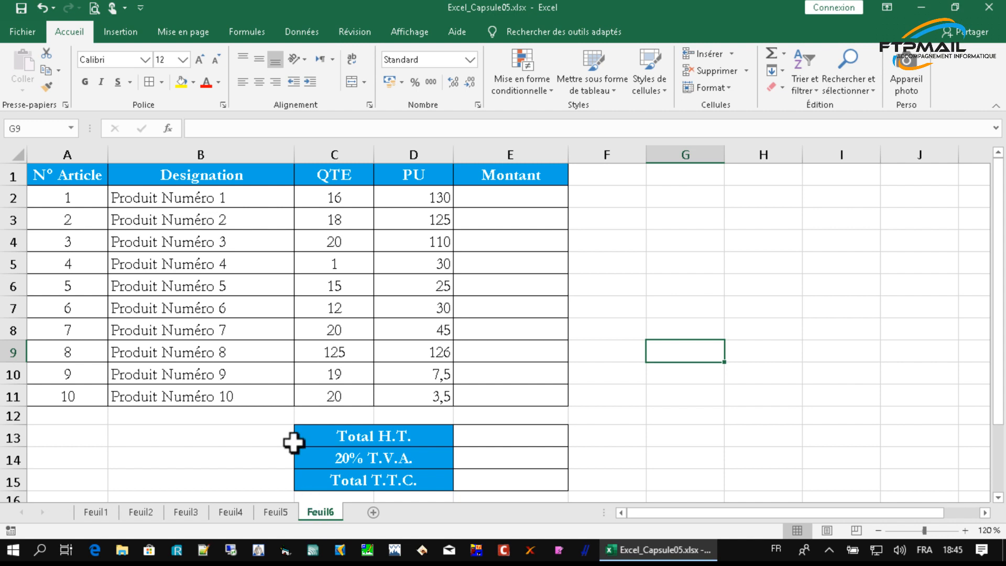
pyautogui.click(506, 188)
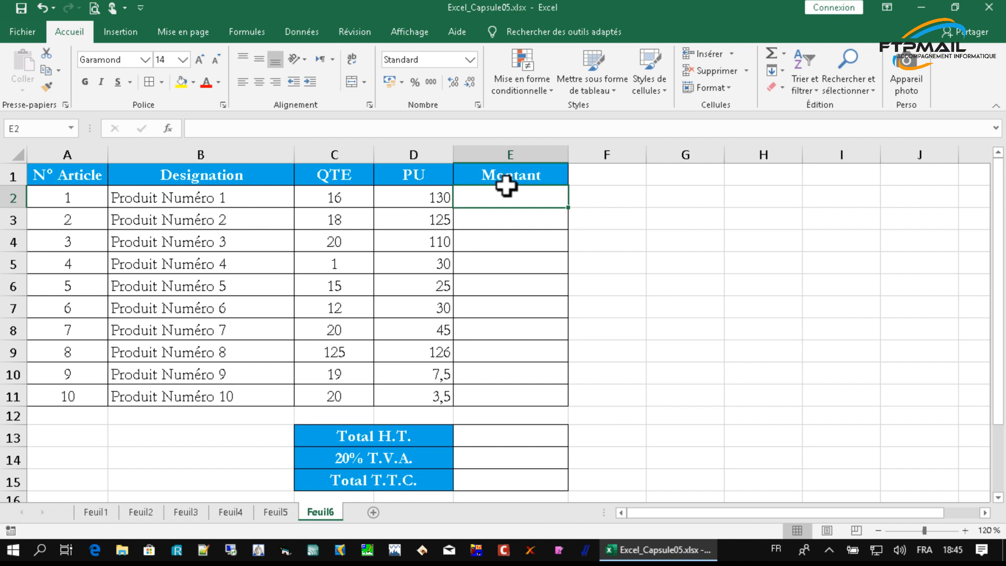
pyautogui.write('=')
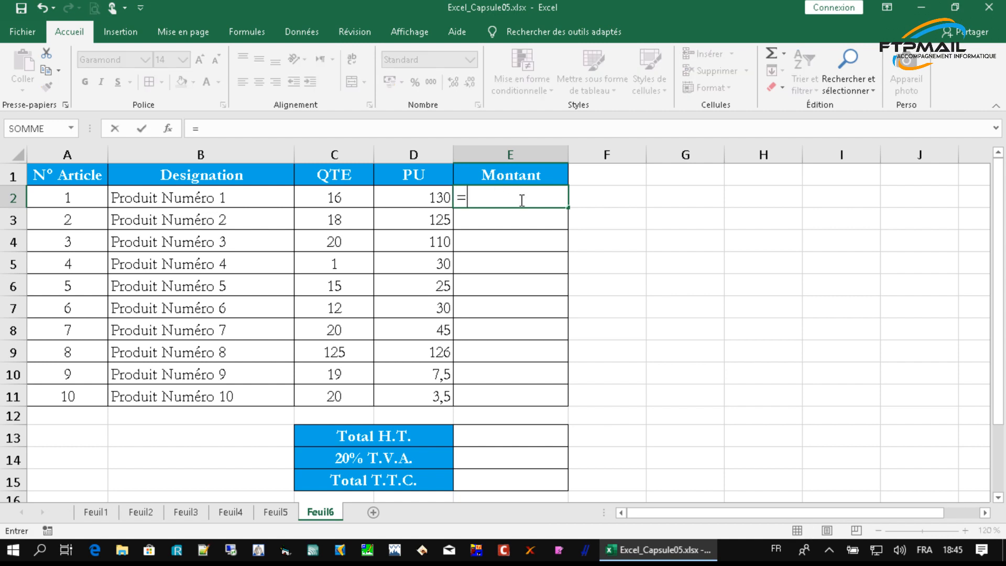
pyautogui.write('16*130')
pyautogui.press('Return')
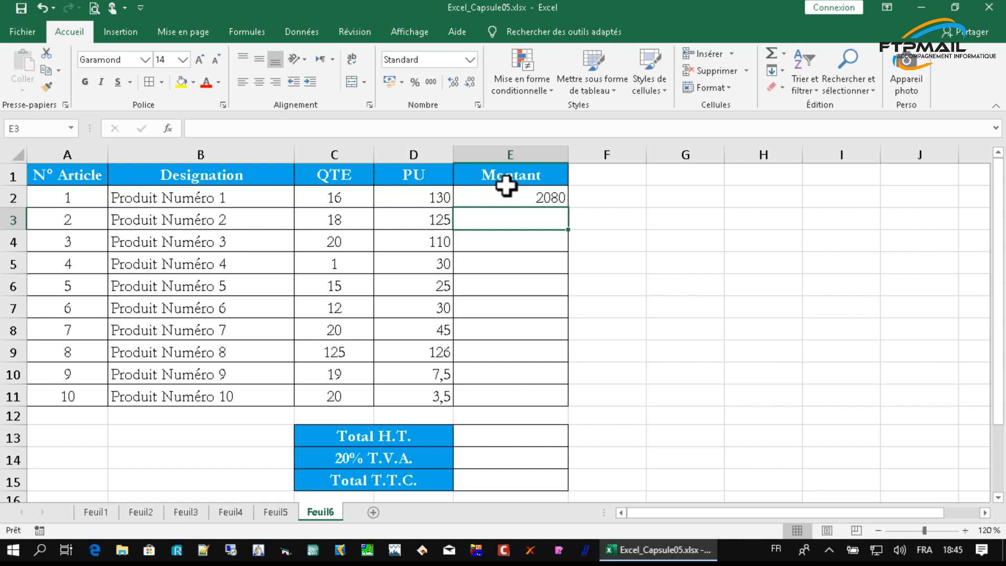
# Set the QTE of Produit Numéro 1 in C2 to 20
pyautogui.click(330, 187)
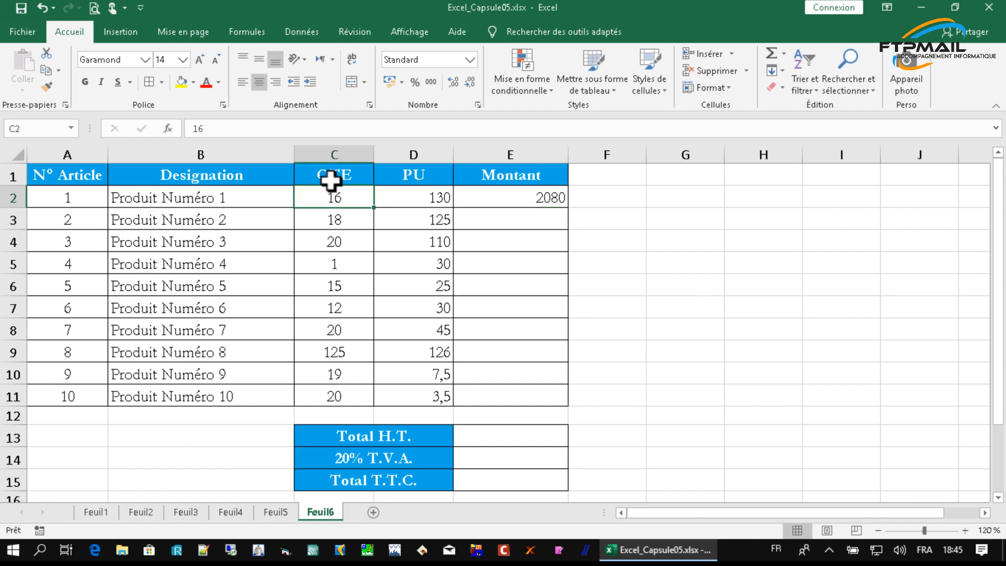
pyautogui.write('20')
pyautogui.press('Return')
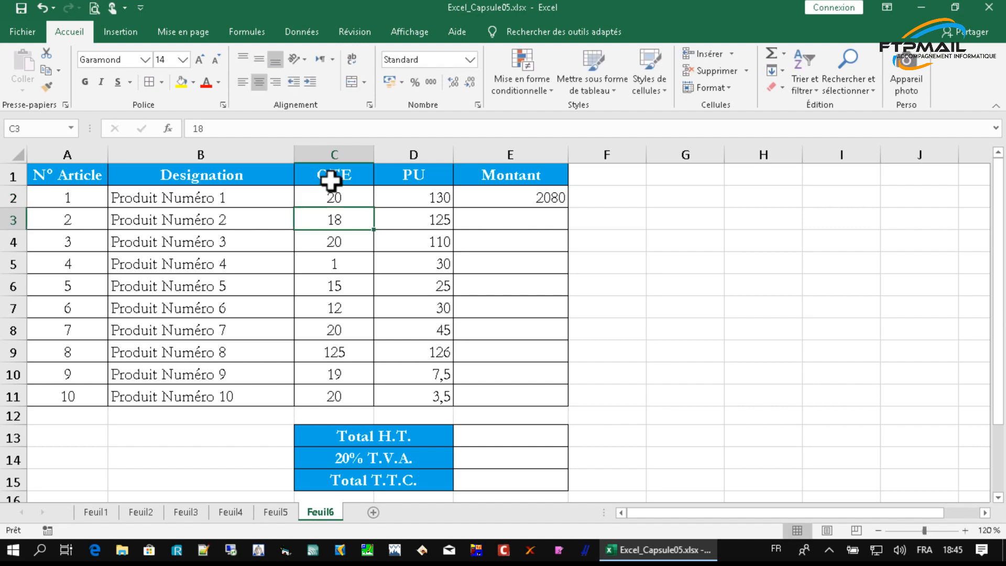
# Replace the typed numbers in the E2 Montant formula with cell references, making it =C2*D2
pyautogui.click(521, 187)
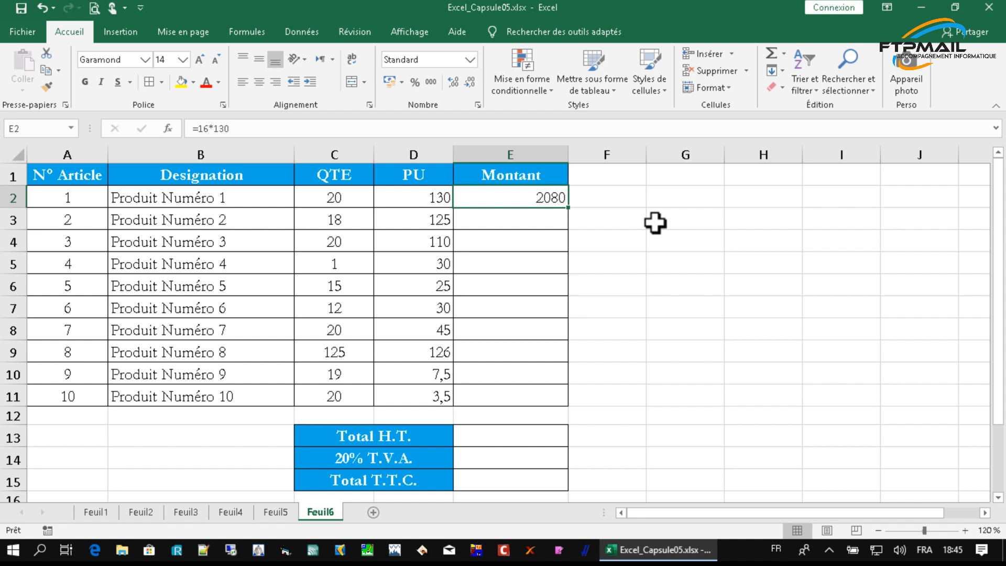
pyautogui.press('F2')
pyautogui.press('BackSpace')
pyautogui.press('BackSpace')
pyautogui.press('BackSpace')
pyautogui.press('BackSpace')
pyautogui.press('BackSpace')
pyautogui.press('BackSpace')
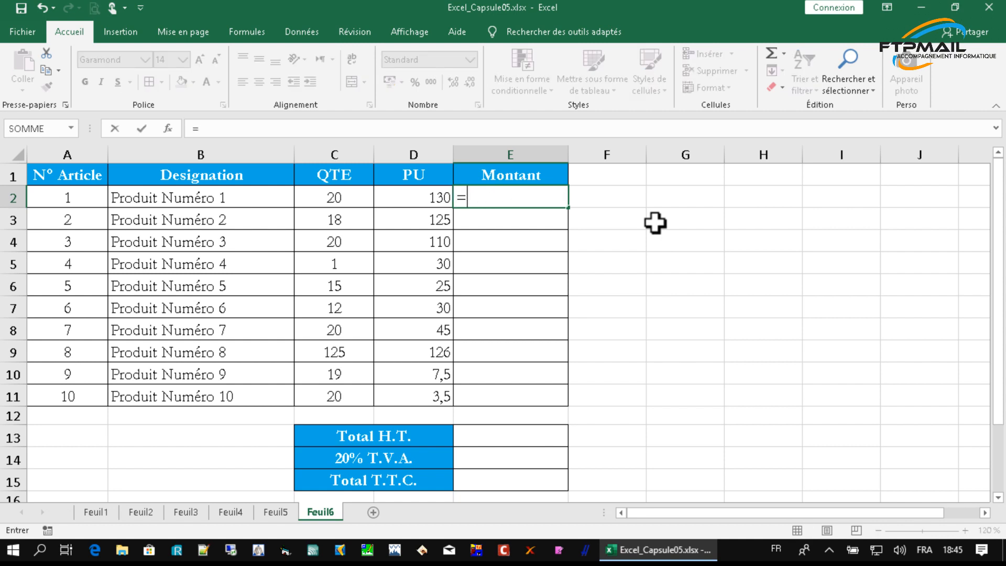
pyautogui.click(326, 180)
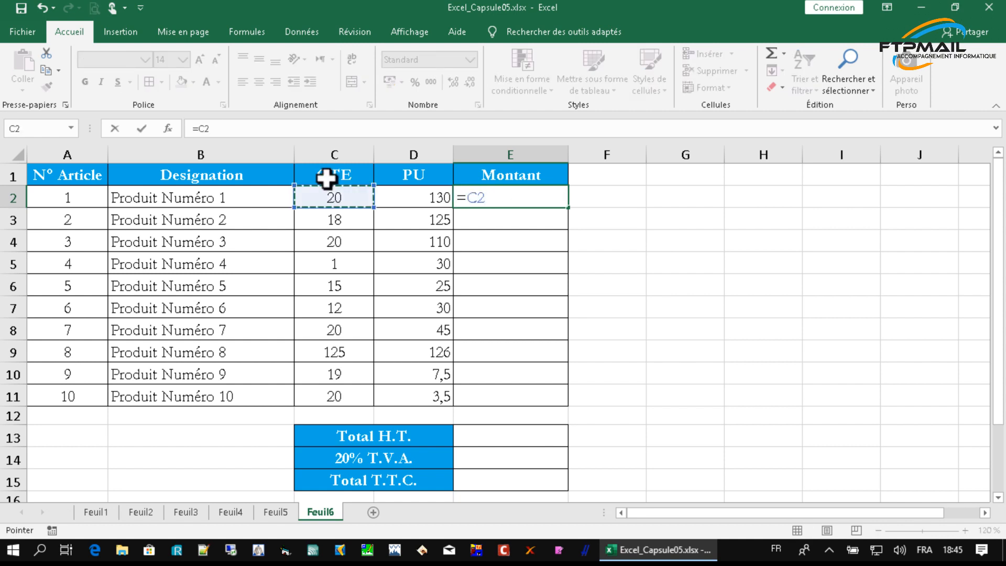
pyautogui.write('*')
pyautogui.click(397, 181)
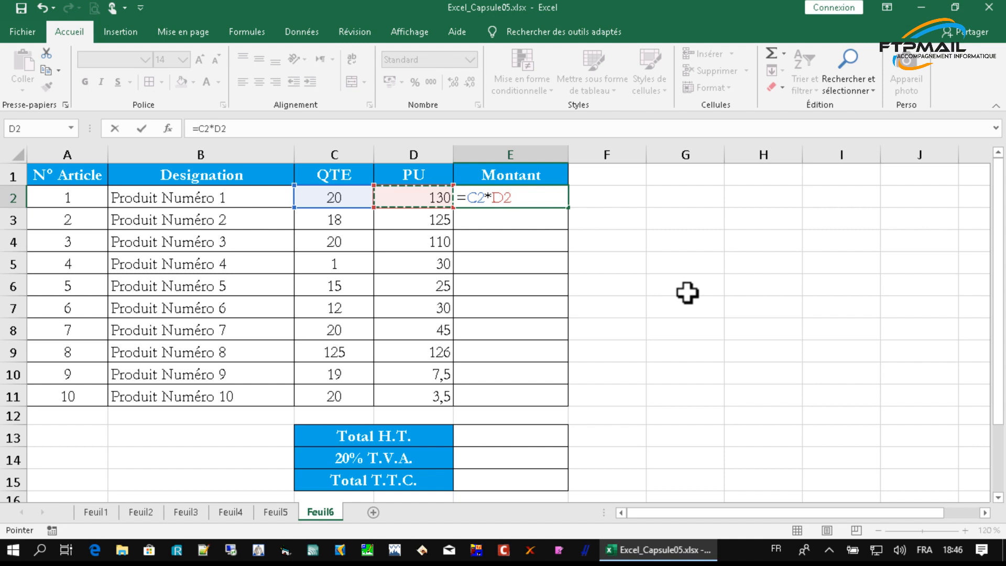
pyautogui.press('Return')
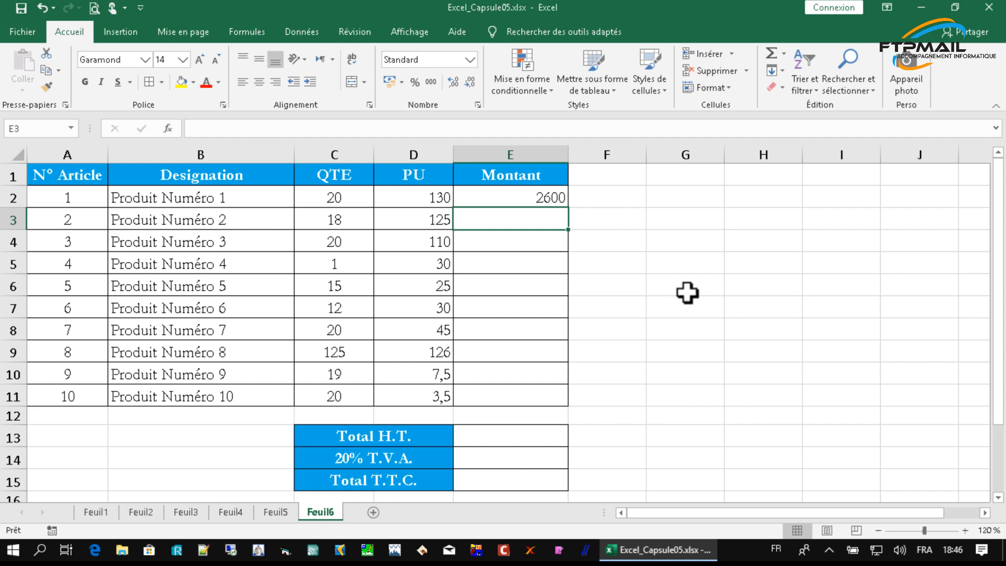
# Set the QTE of Produit Numéro 1 in C2 to 15
pyautogui.click(338, 188)
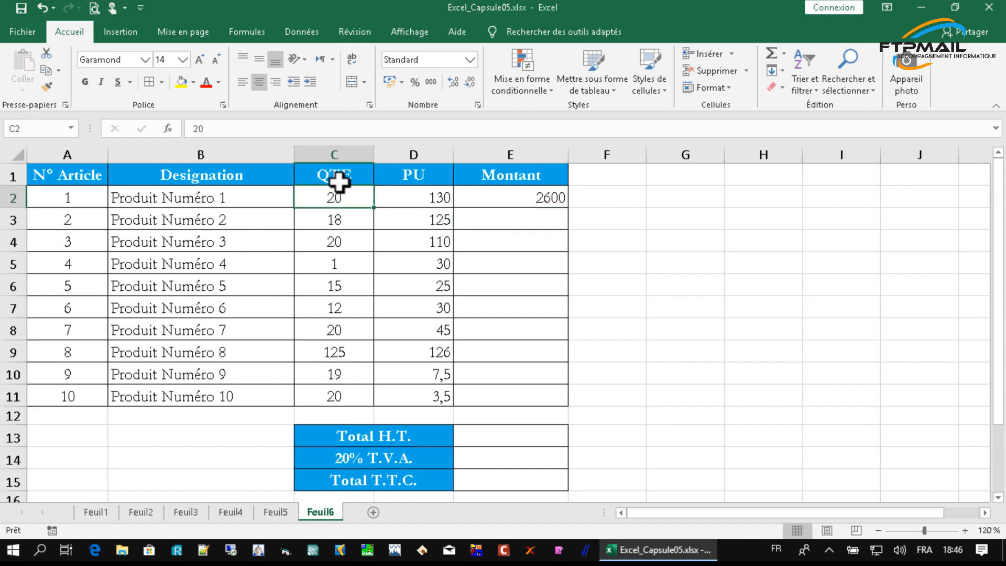
pyautogui.write('15')
pyautogui.press('Return')
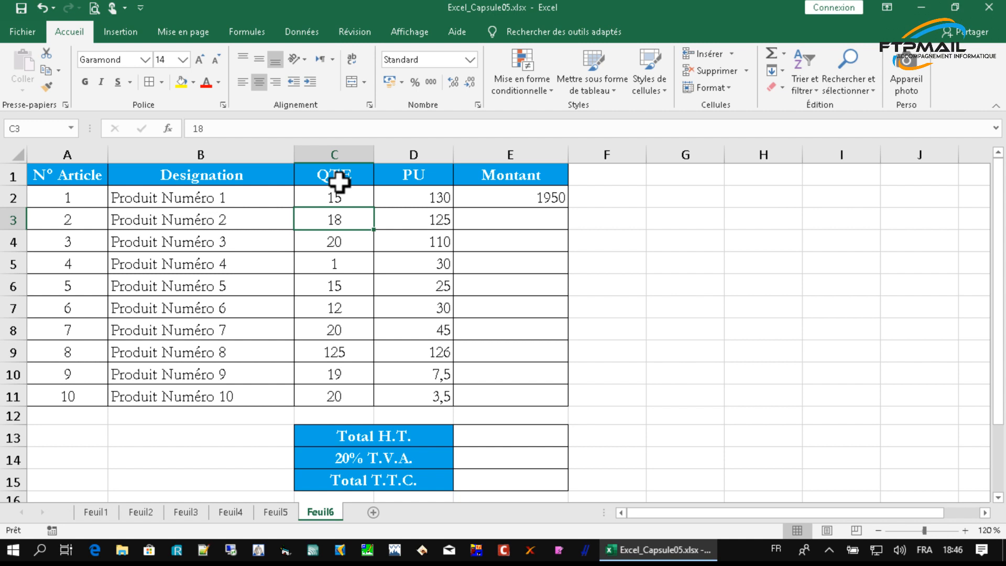
# Try filling the E2 Montant formula down through E11 and undo the fill
pyautogui.click(519, 186)
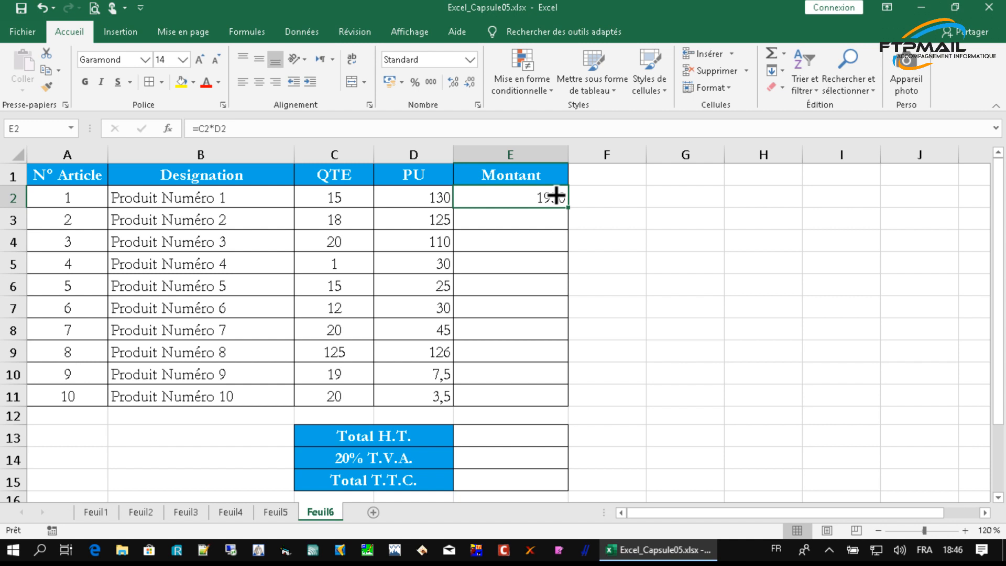
pyautogui.moveTo(556, 196); pyautogui.dragTo(556, 196)
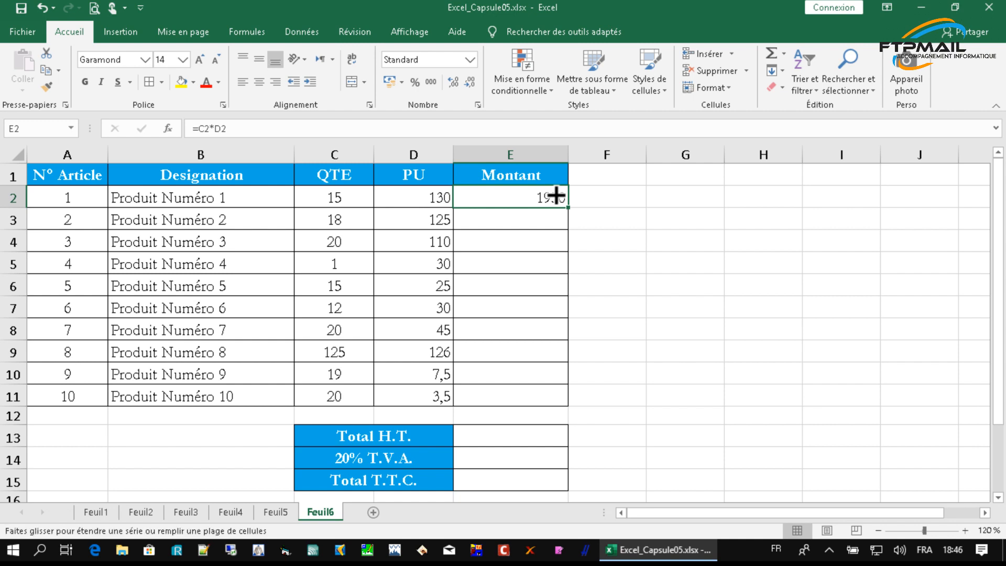
pyautogui.moveTo(555, 196); pyautogui.dragTo(530, 390)
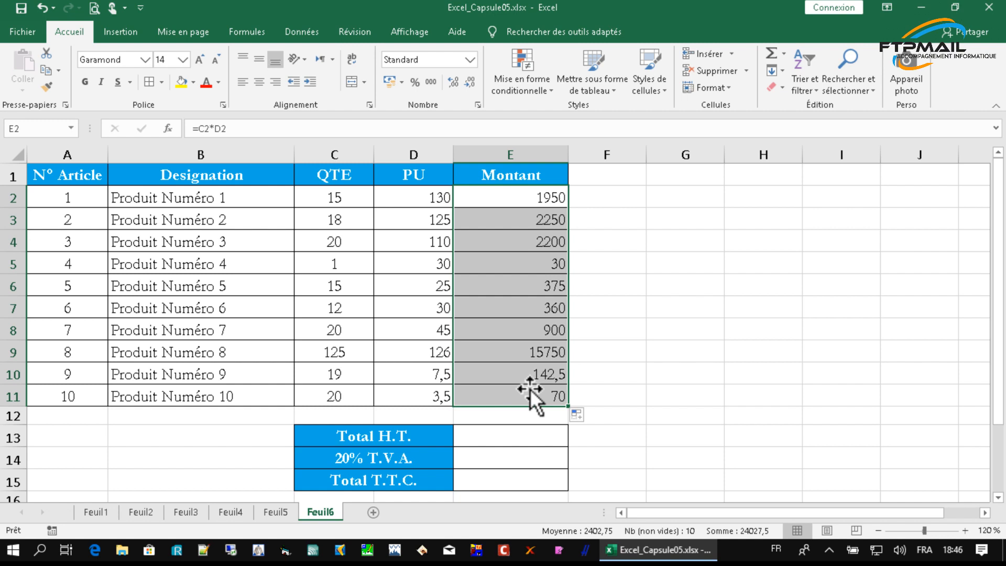
pyautogui.hotkey('ctrl', 'z')
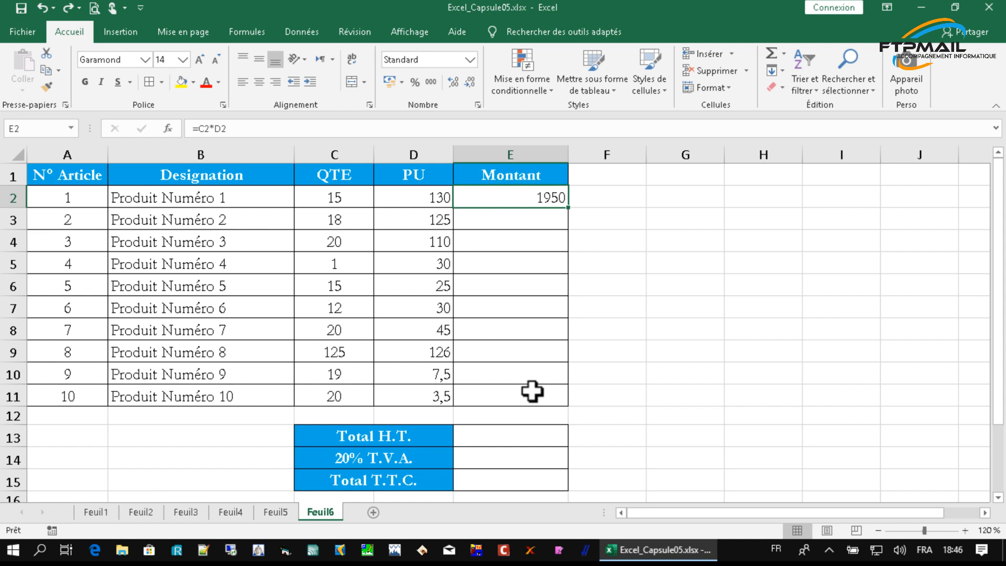
# Fill the E2 formula down the Montant column through E11 and check the cell references in E10
pyautogui.doubleClick(555, 196)
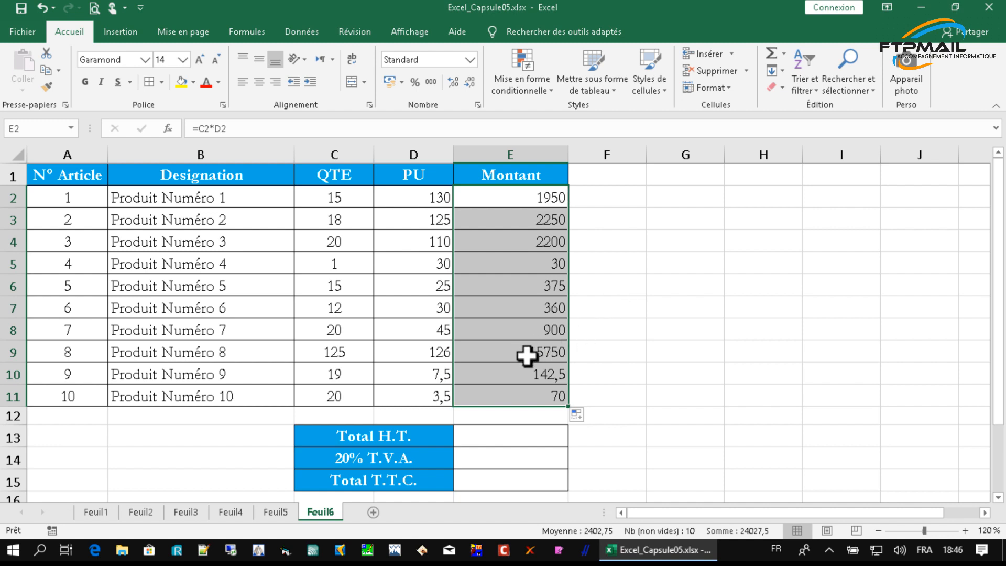
pyautogui.doubleClick(544, 371)
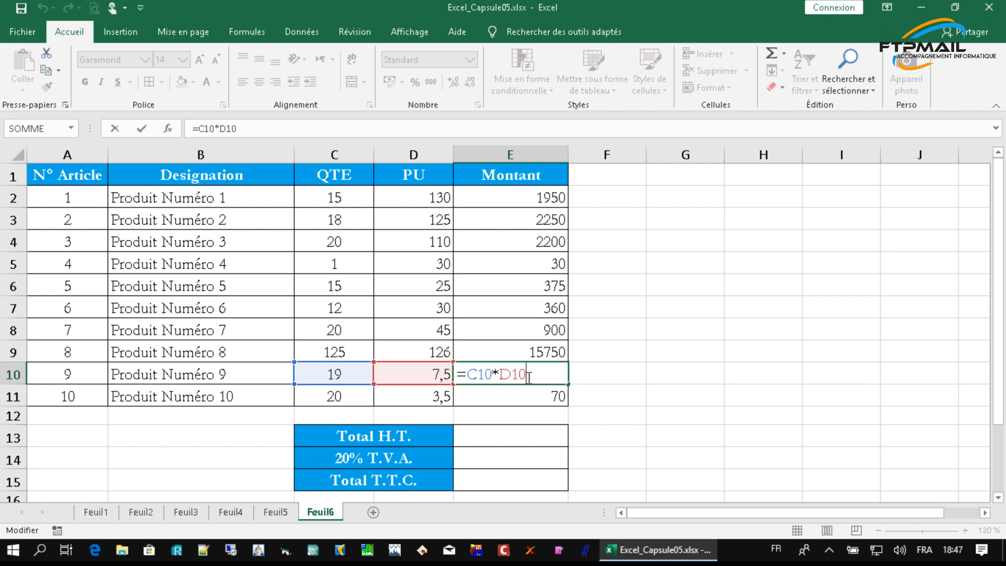
pyautogui.press('Return')
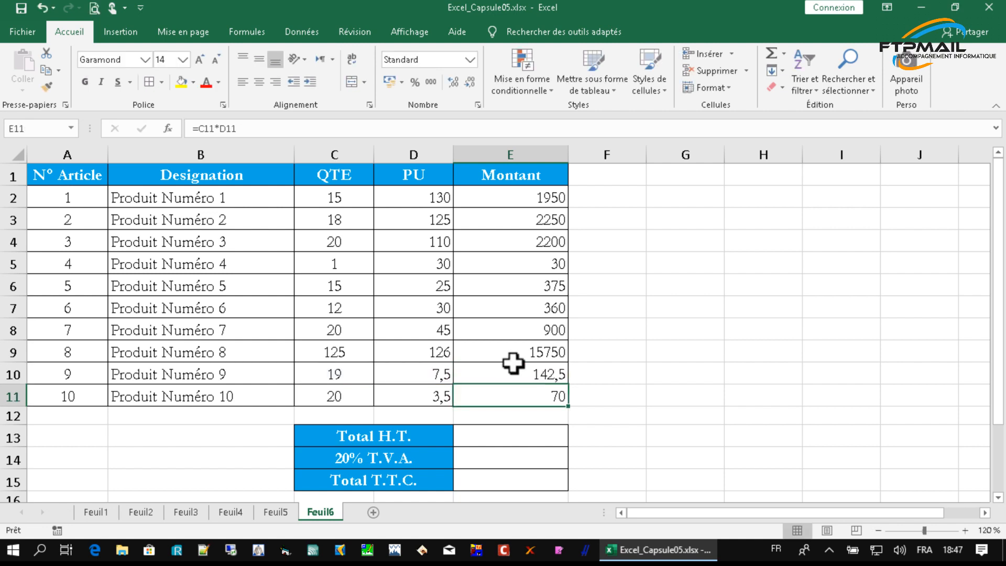
# Examine the Montant formula in E2 and the unit price cell D2 that it references
pyautogui.click(519, 183)
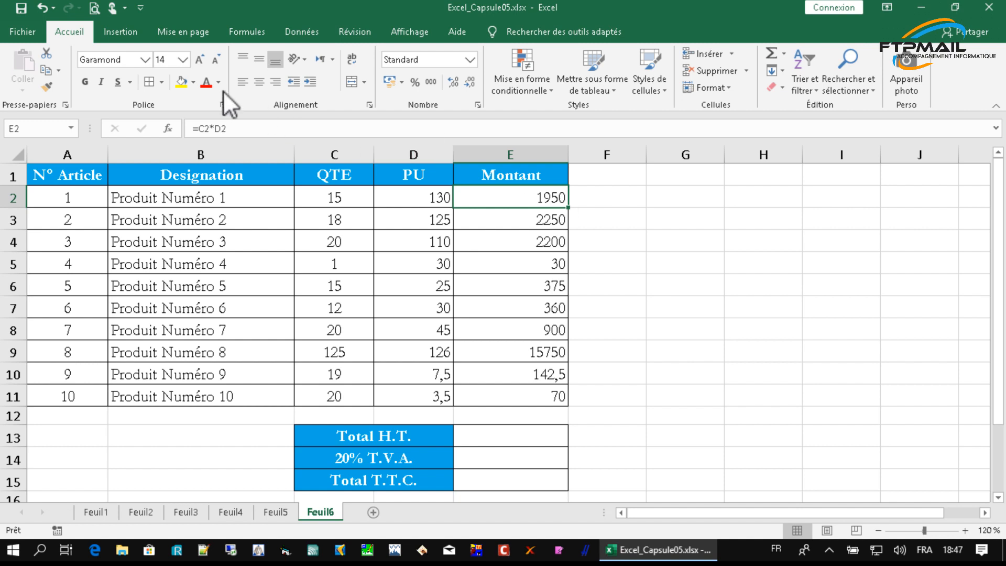
pyautogui.click(239, 127)
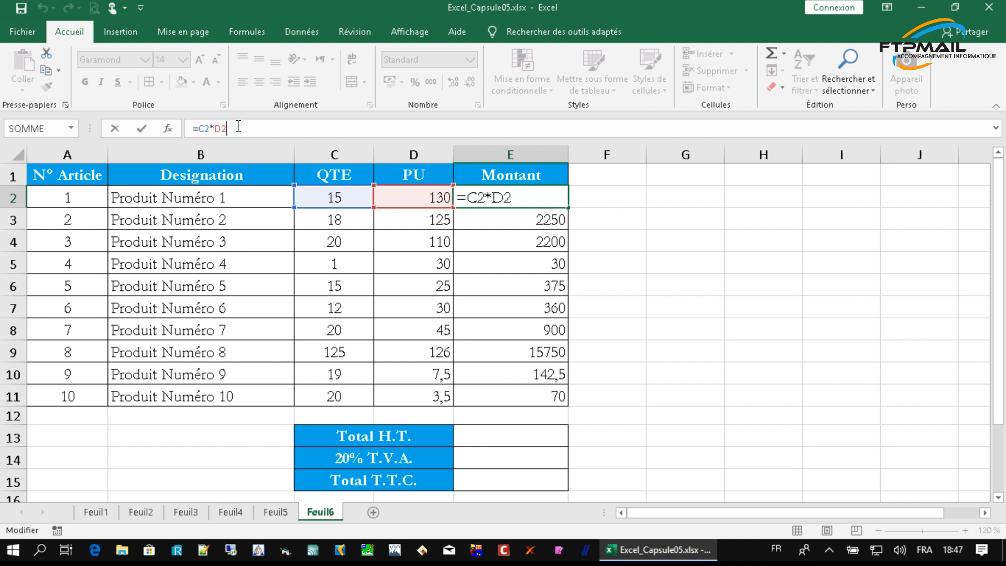
pyautogui.press('Return')
pyautogui.click(418, 189)
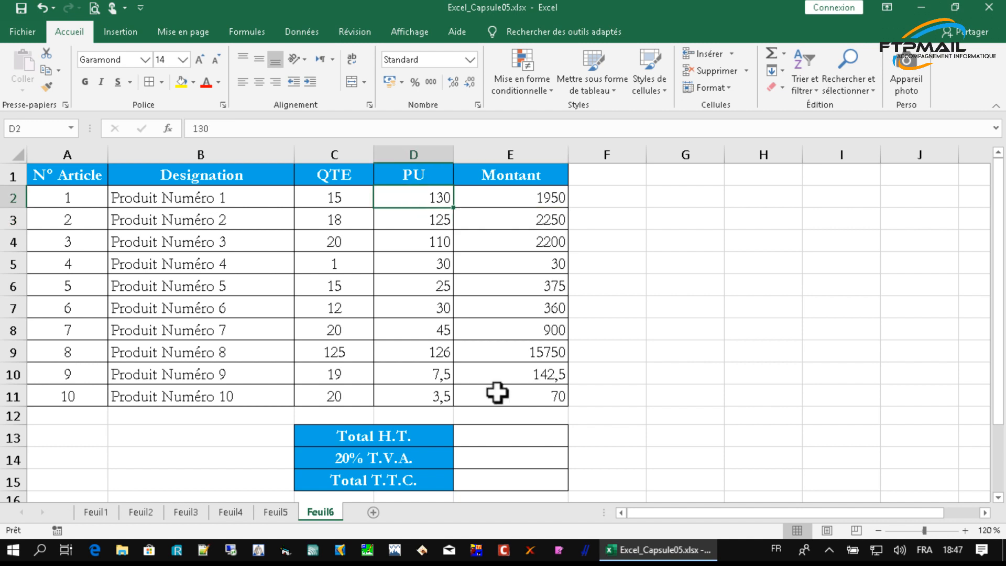
# Use AutoSum in the Total H.T. cell E13 to enter =SOMME(E2:E12)
pyautogui.click(508, 427)
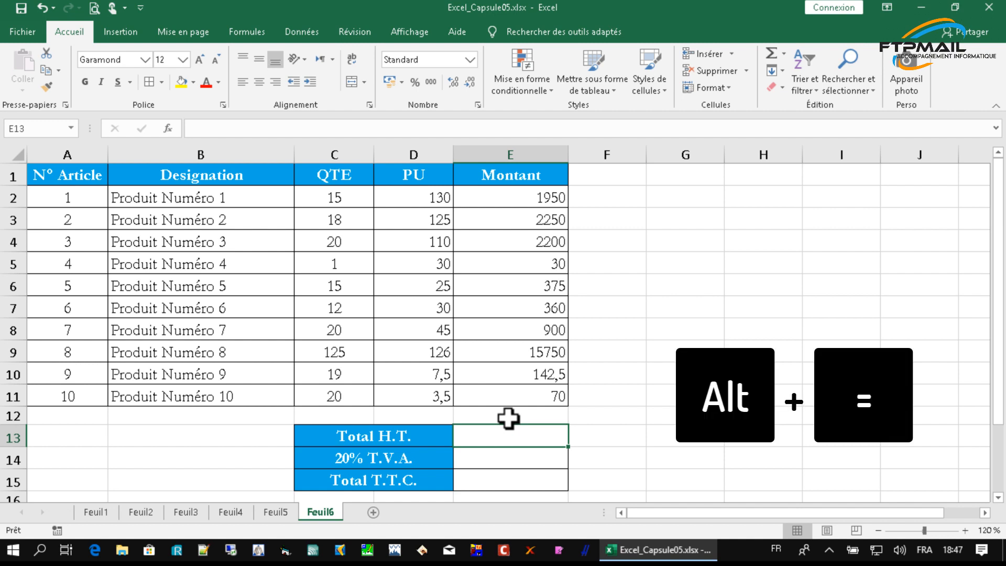
pyautogui.hotkey('alt', '=')
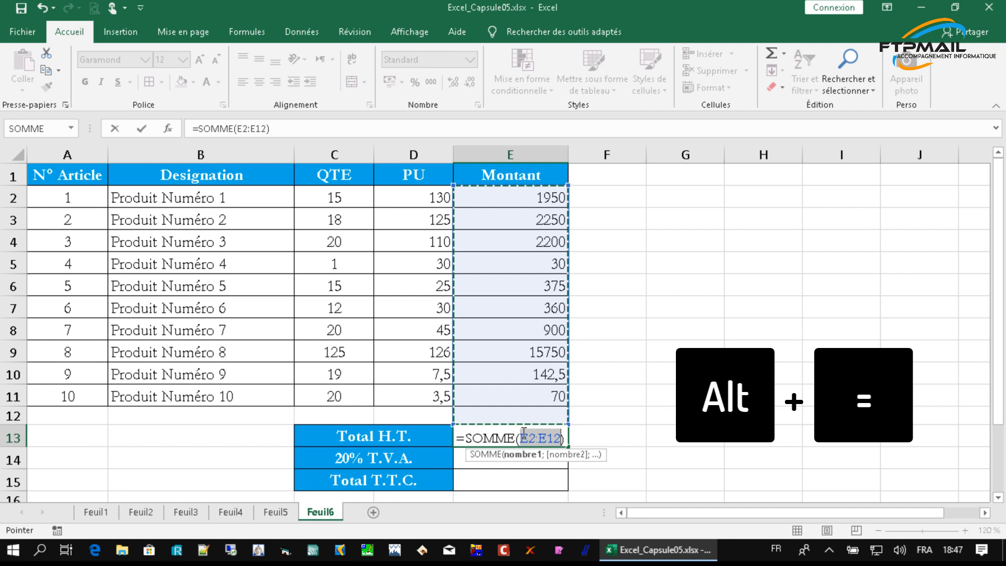
pyautogui.press('Return')
pyautogui.press('Up')
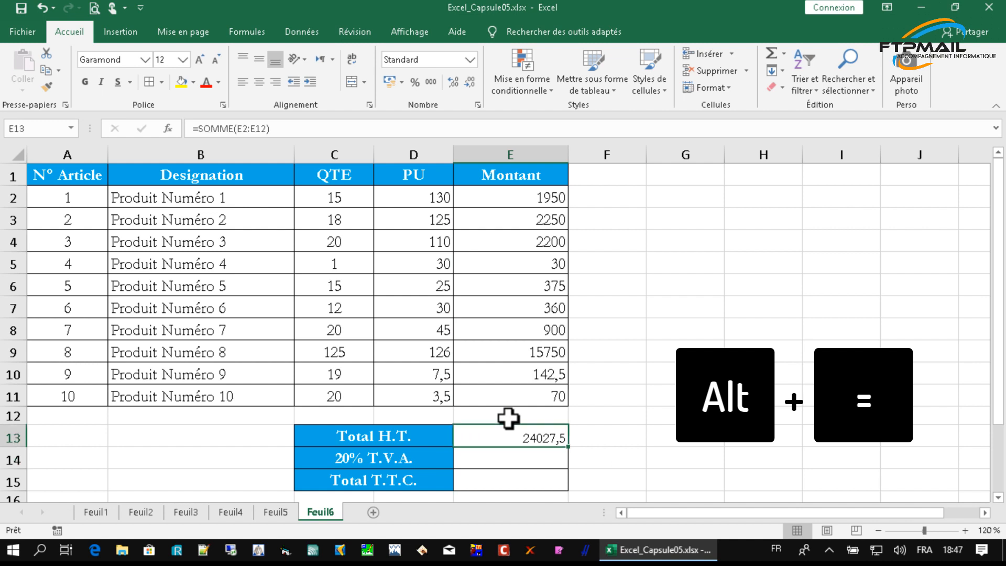
# Write the Total H.T. formula in E13 manually as =somme(E2:E11), covering all ten product amounts
pyautogui.write('=somme')
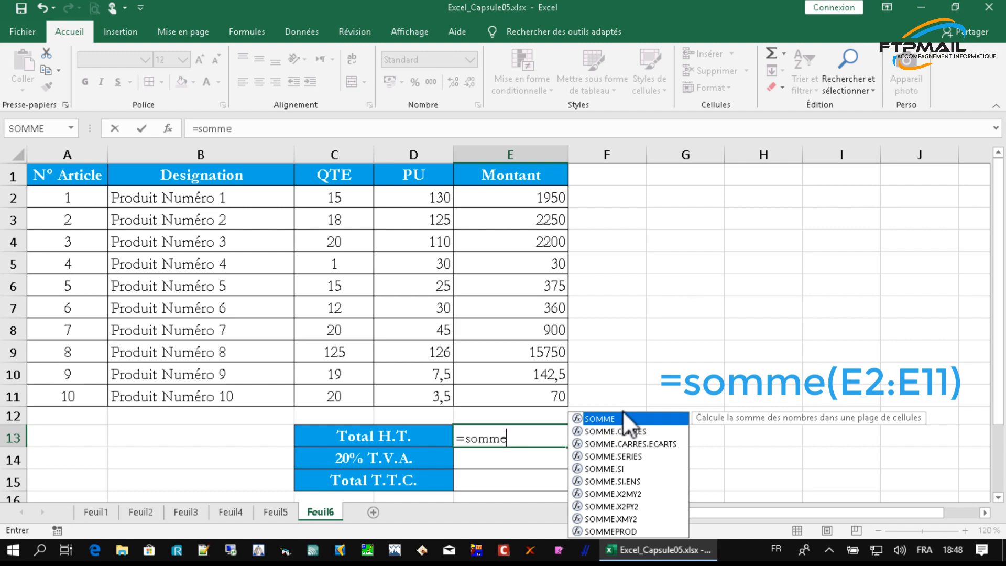
pyautogui.write('(')
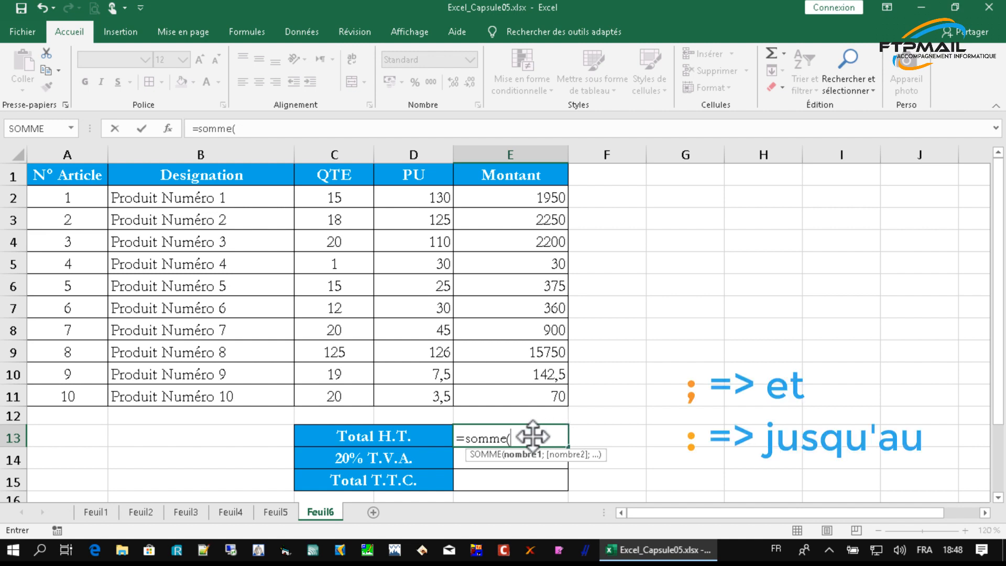
pyautogui.click(504, 184)
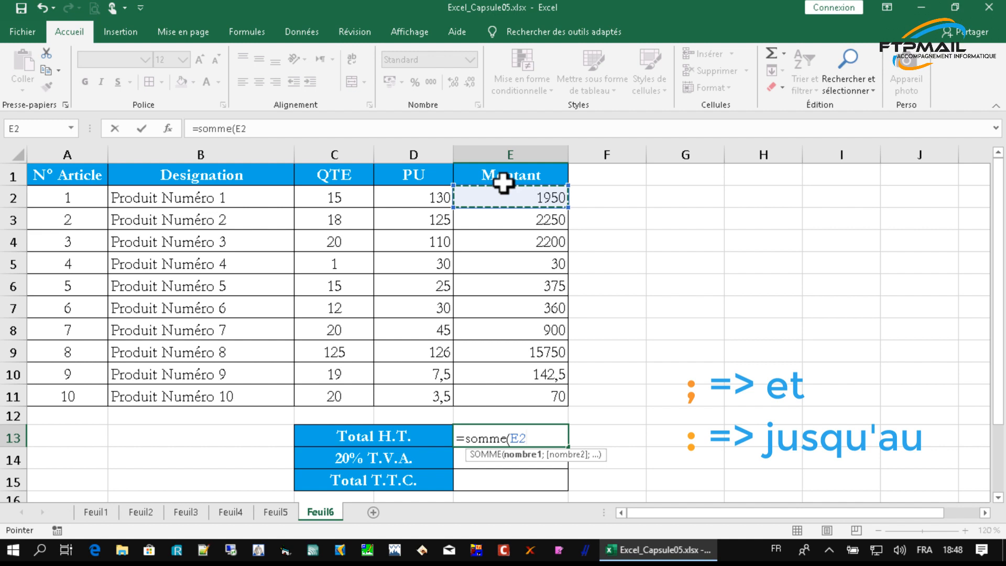
pyautogui.moveTo(504, 183); pyautogui.dragTo(496, 373)
pyautogui.write(')')
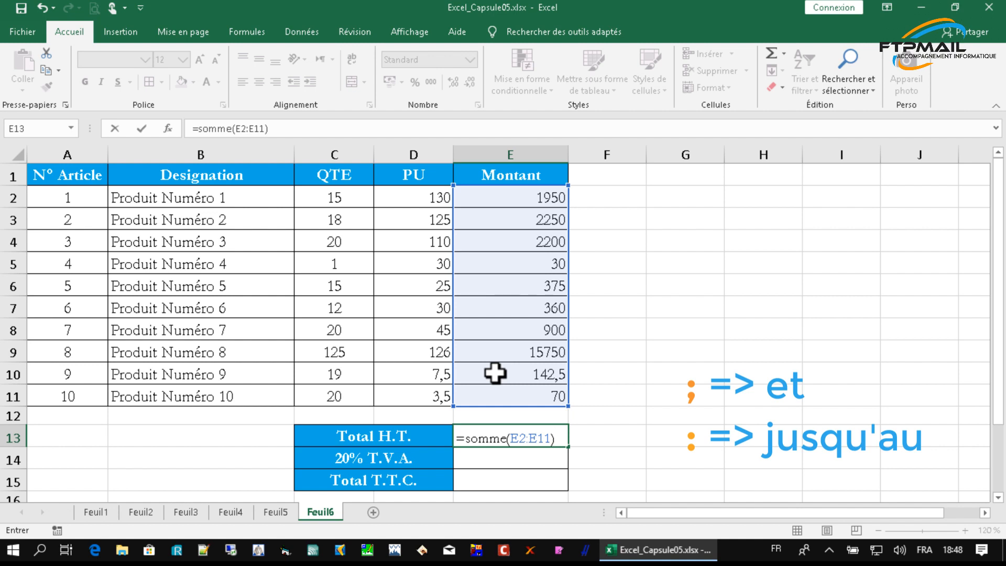
# Try a semicolon between E2 and E11 in the Total H.T. formula, restore the colon, and commit =somme(E2:E11)
pyautogui.click(529, 438)
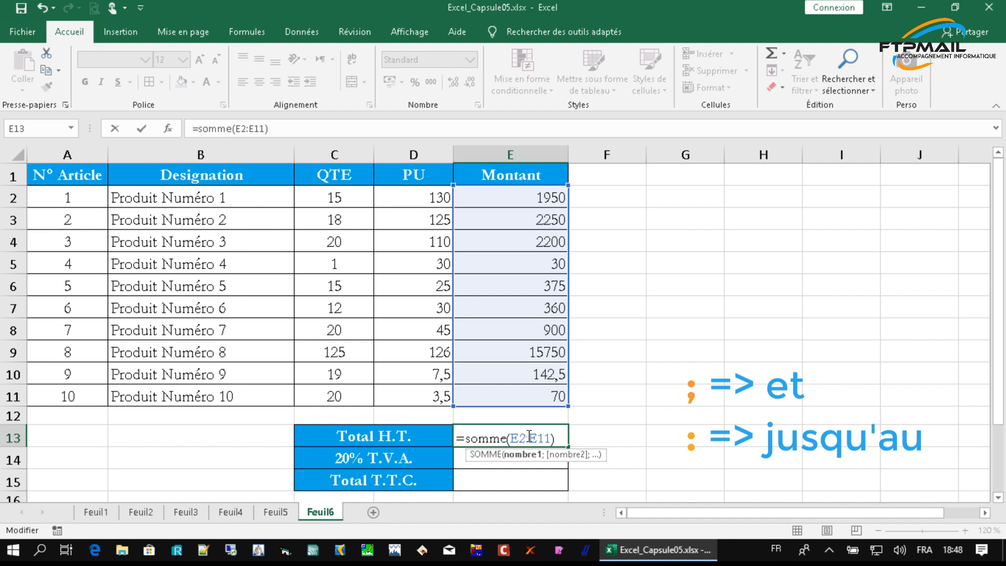
pyautogui.press('BackSpace')
pyautogui.write(';')
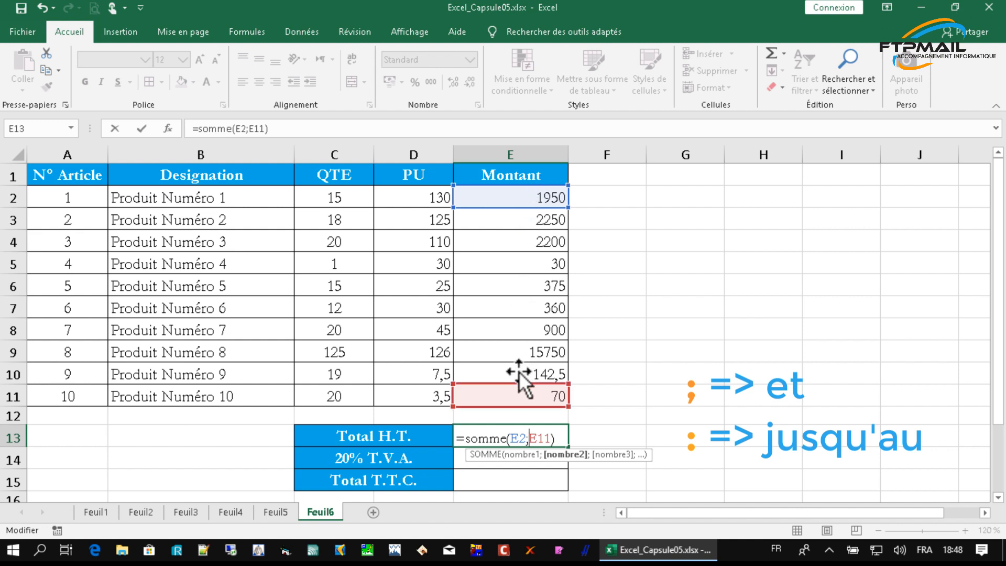
pyautogui.press('BackSpace')
pyautogui.write(':')
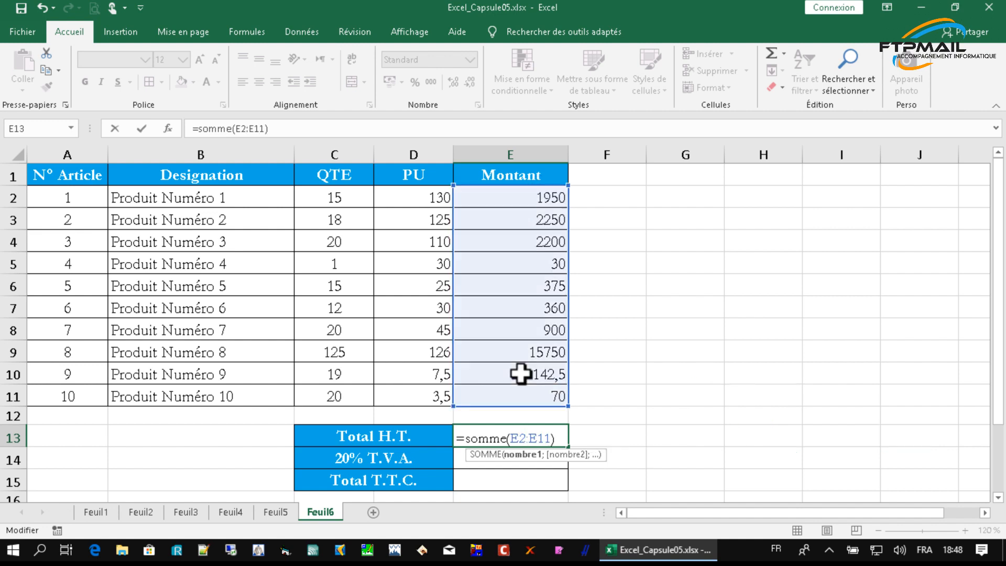
pyautogui.press('Return')
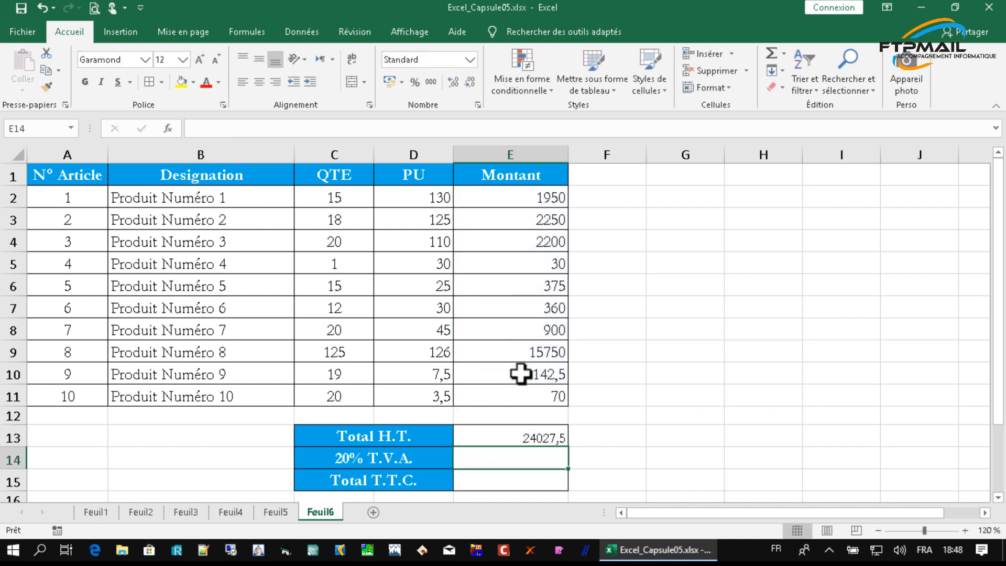
# Calculate the 20% T.V.A. amount in E14 with the formula =20%*E13
pyautogui.write('=')
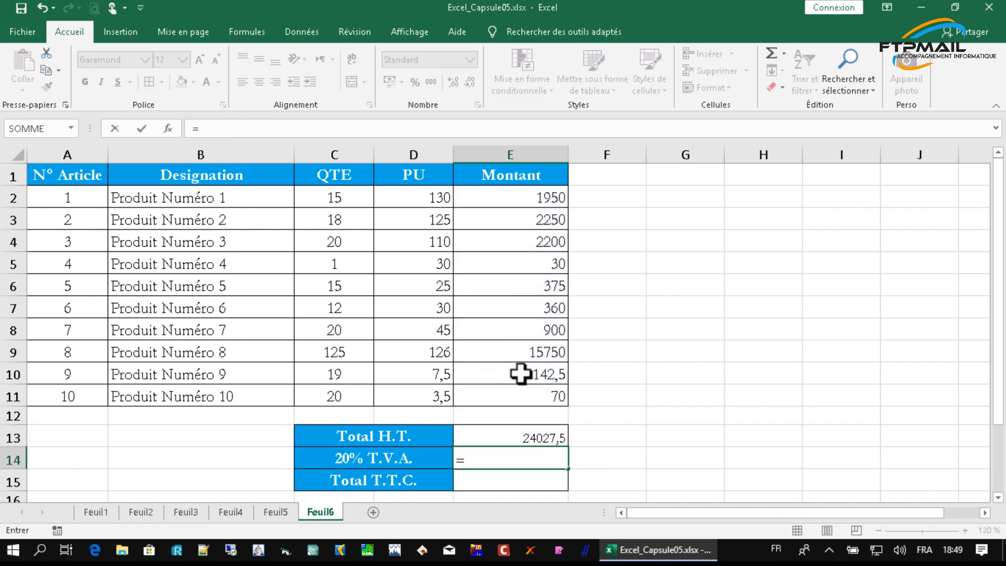
pyautogui.write('20%*')
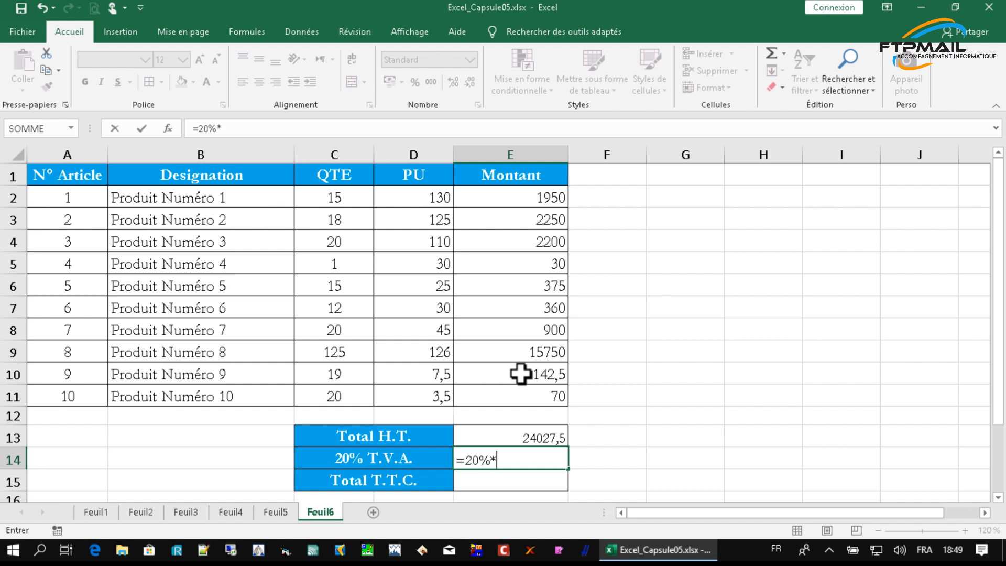
pyautogui.click(509, 427)
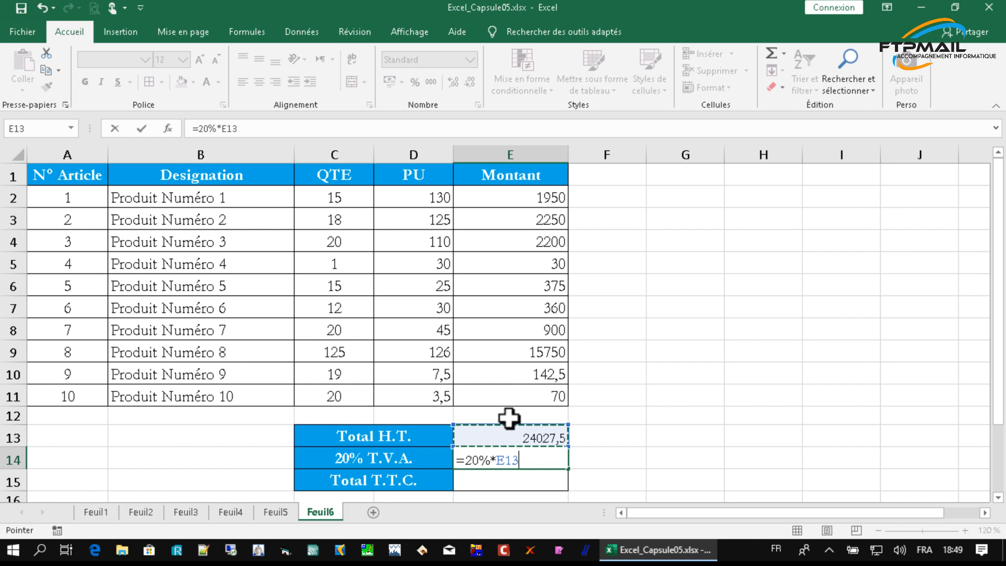
pyautogui.hotkey('ctrl', 'Return')
pyautogui.press('Return')
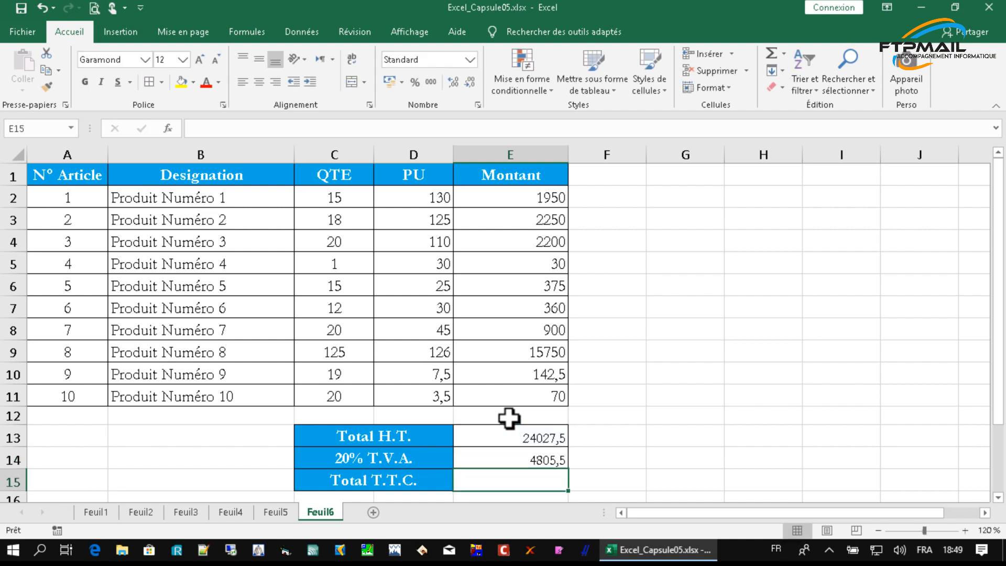
# Calculate the Total T.T.C. in E15 by adding the net total and the tax with =E13+E14
pyautogui.press('F2')
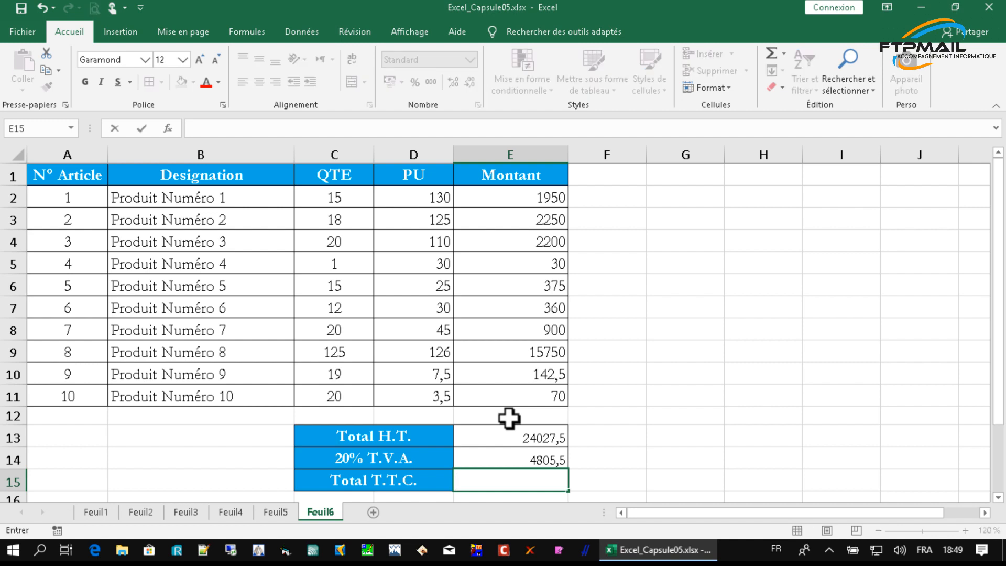
pyautogui.write('=')
pyautogui.press('Up')
pyautogui.press('Up')
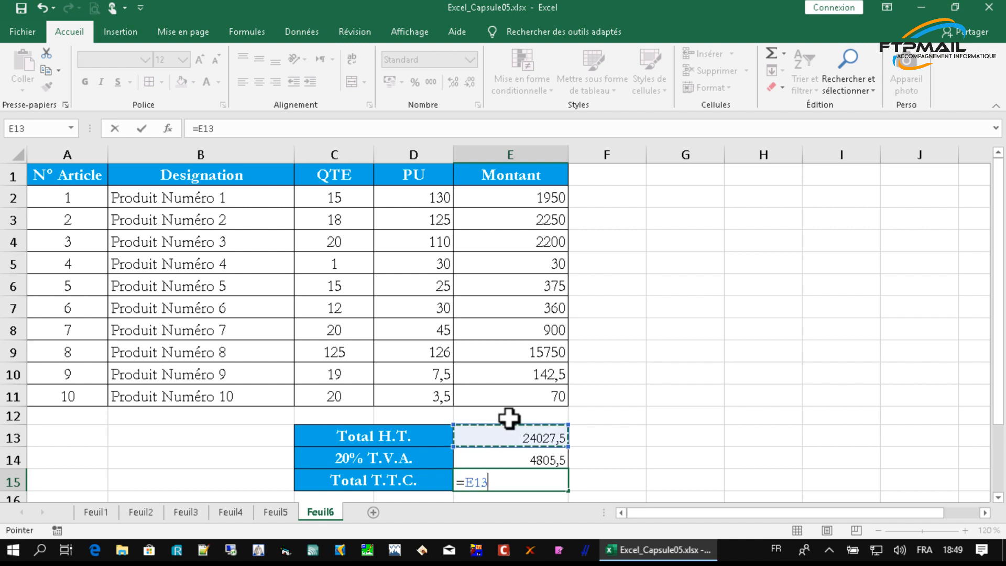
pyautogui.write('+')
pyautogui.press('Up')
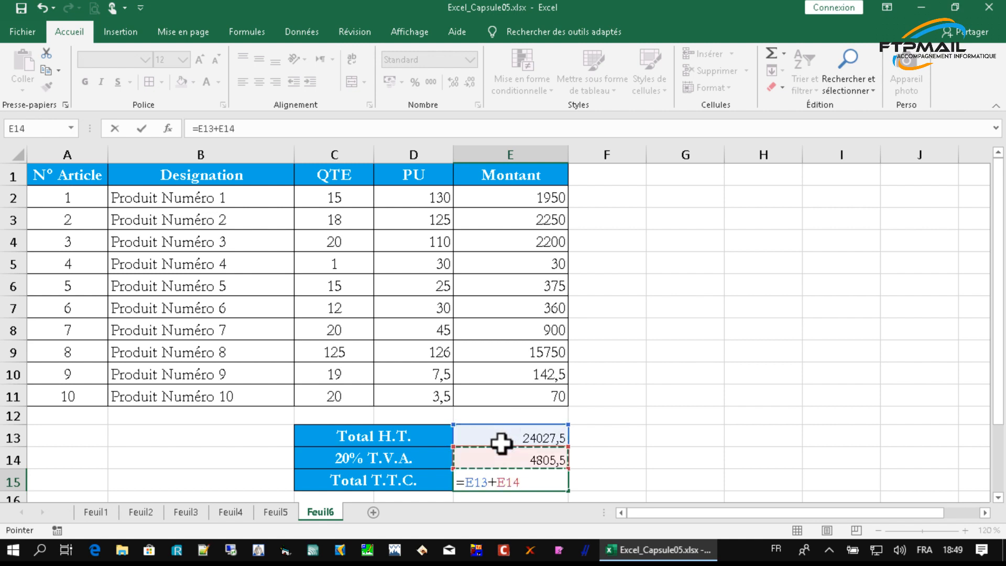
pyautogui.press('Return')
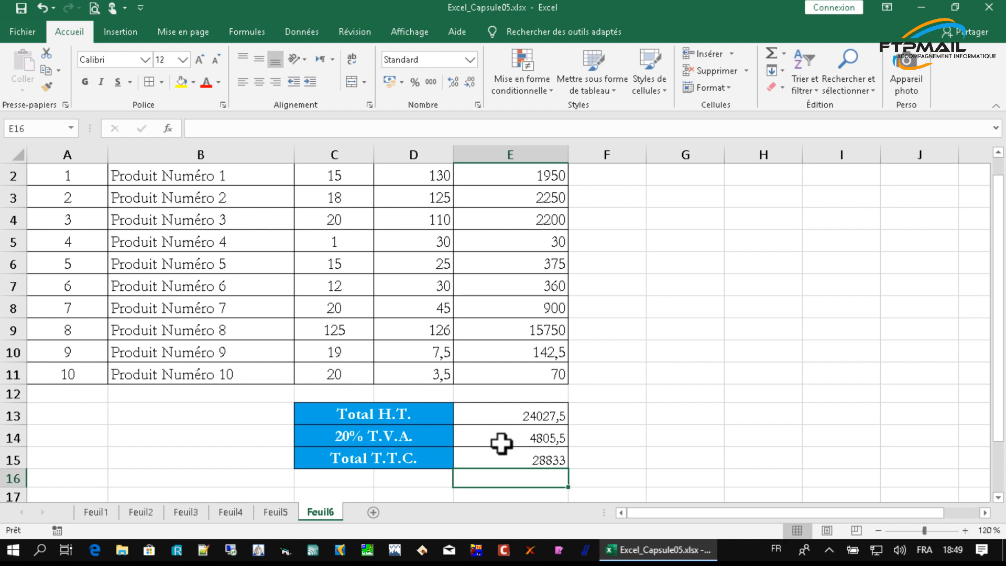
# Set the quantity of Produit Numéro 4 in C5 to 100 to test the recalculation of the linked formulas
pyautogui.scroll(1, 743, 423)
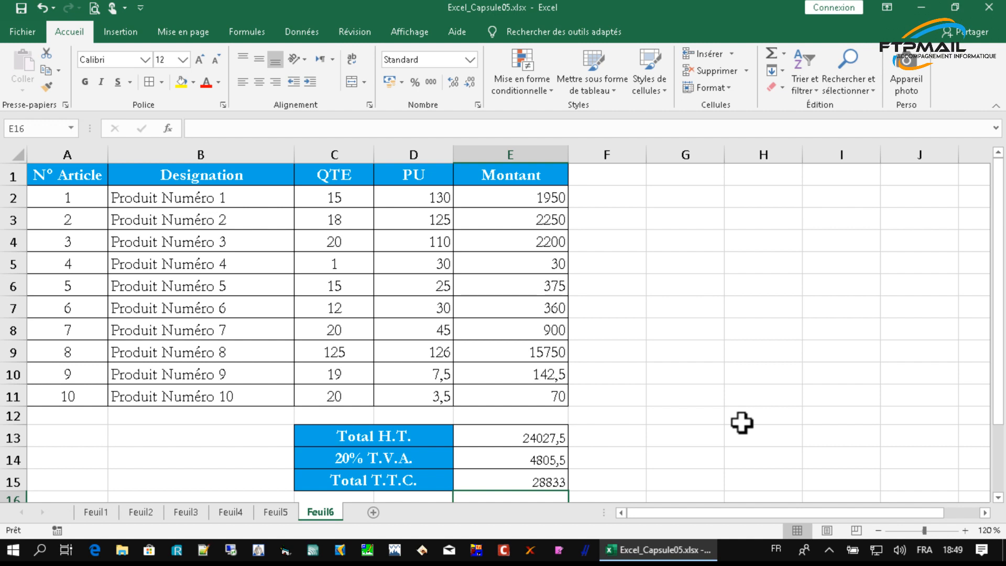
pyautogui.doubleClick(346, 262)
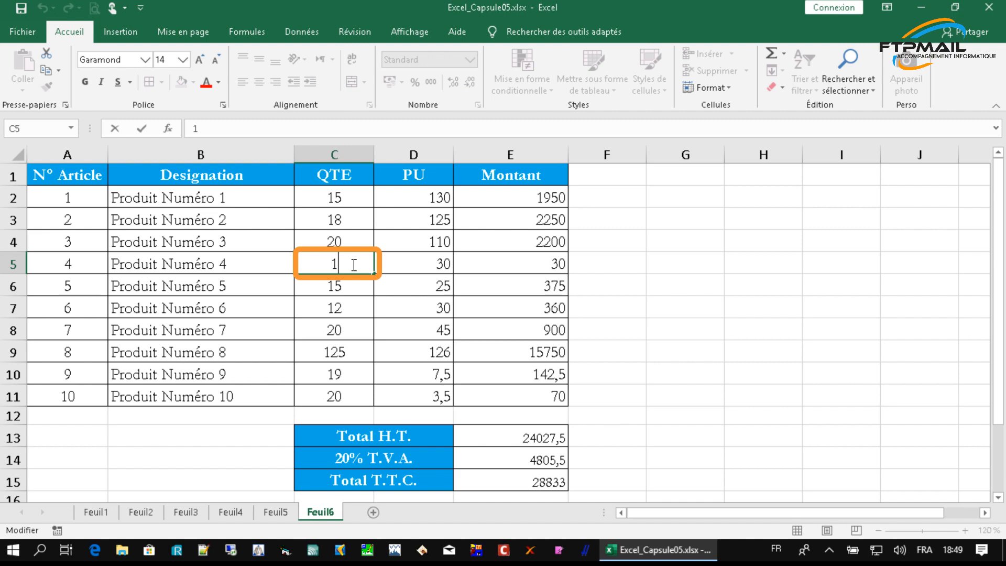
pyautogui.write('00')
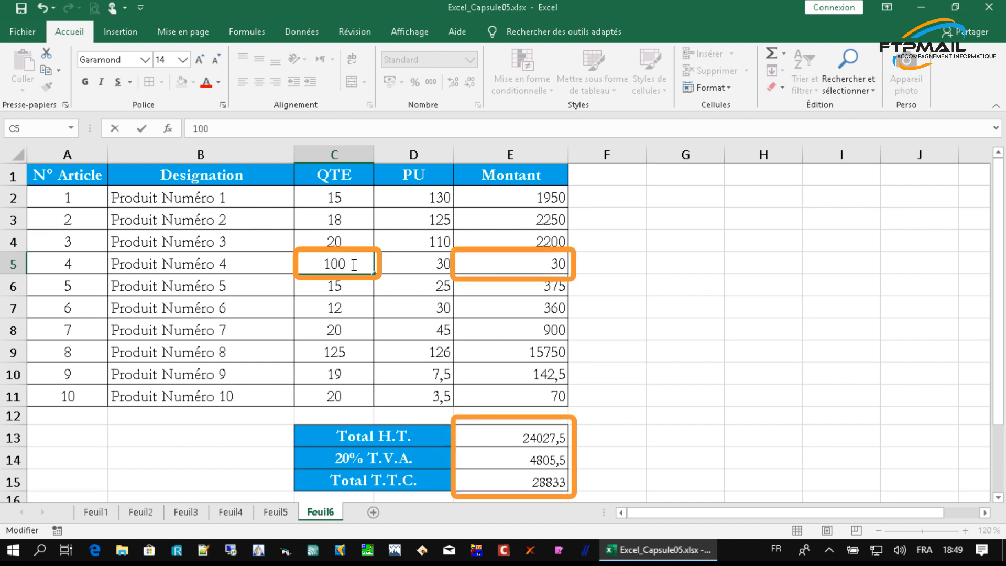
pyautogui.press('Return')
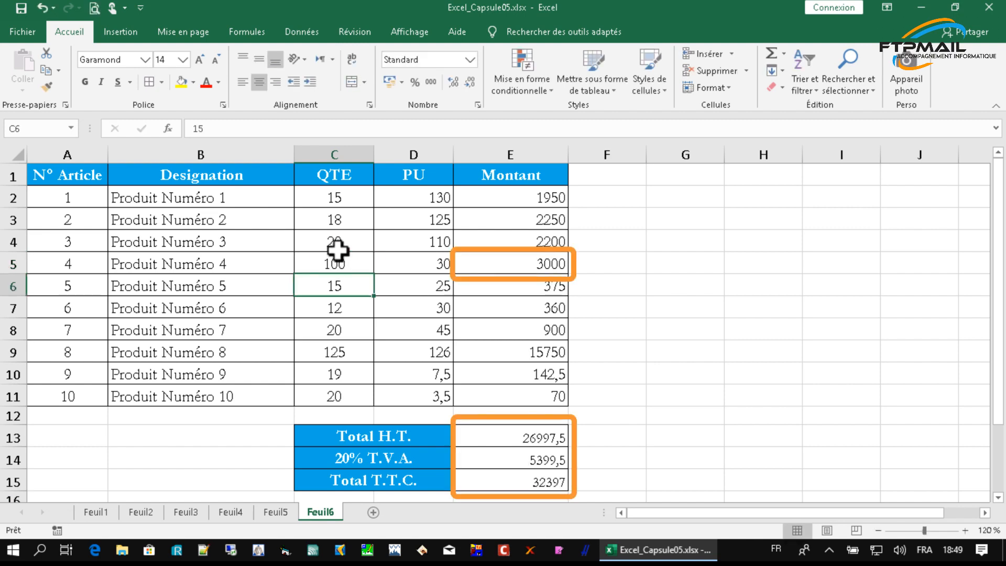
# Apply the Nombre format to the unit prices in D2:D11 and to the Montant amounts in E2:E11
pyautogui.moveTo(416, 194); pyautogui.dragTo(407, 391)
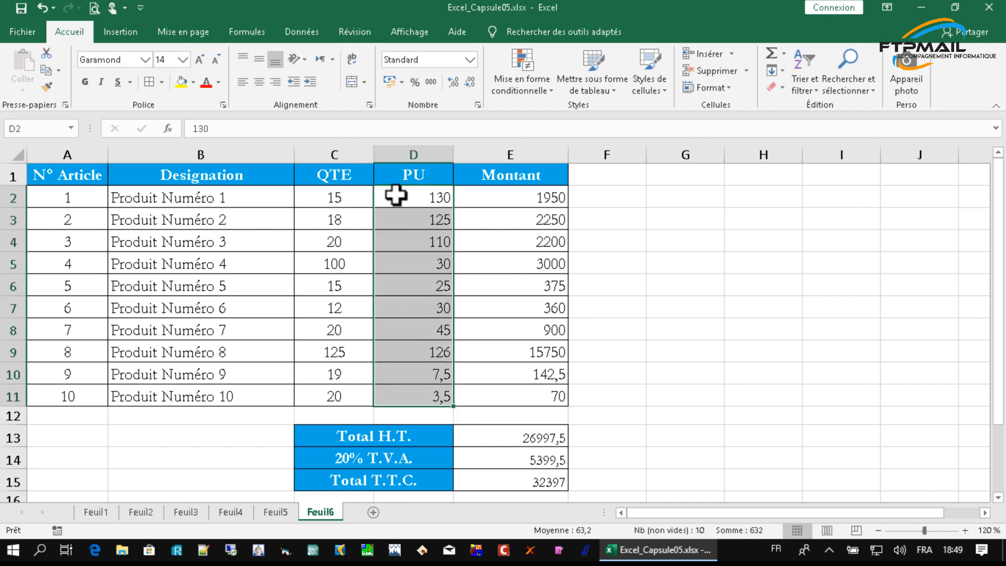
pyautogui.click(448, 80)
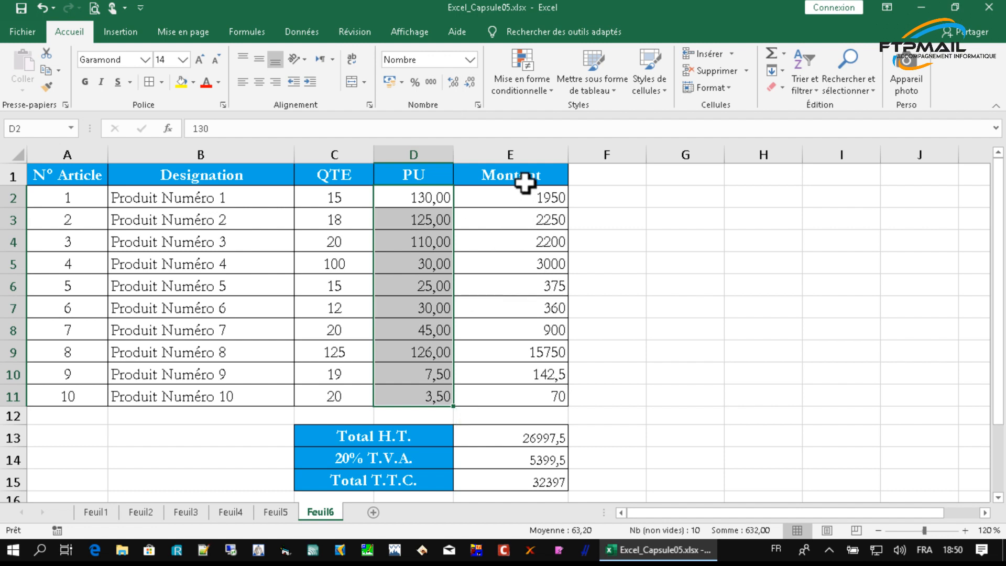
pyautogui.moveTo(525, 188); pyautogui.dragTo(512, 386)
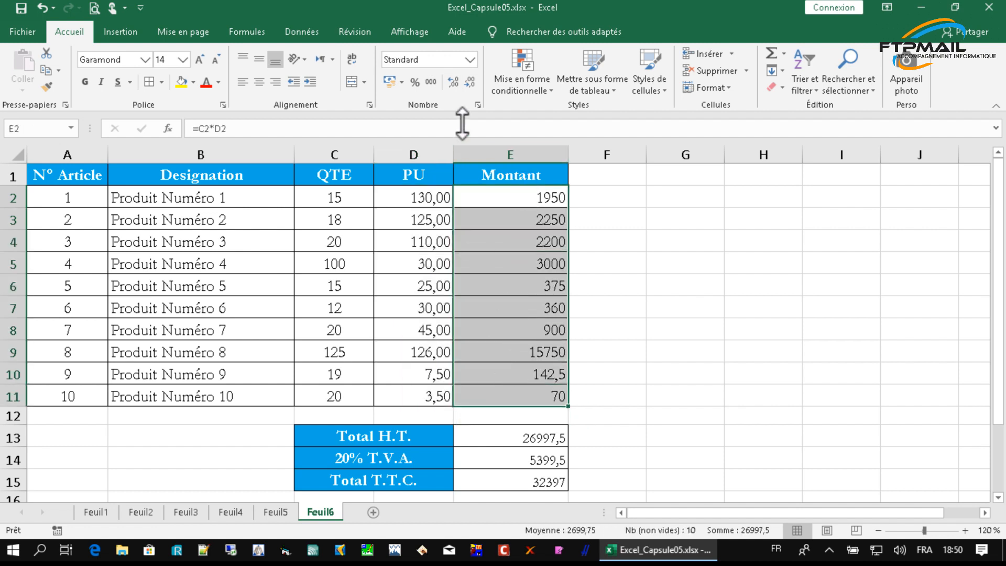
pyautogui.click(450, 79)
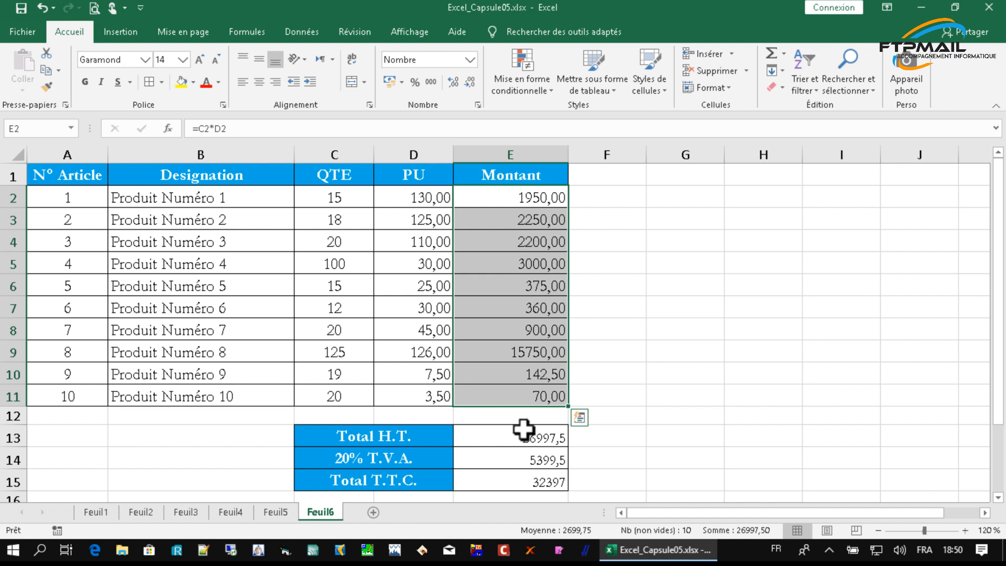
# Apply the Nombre format to the three invoice totals in E13:E15 and deselect them
pyautogui.moveTo(524, 427); pyautogui.dragTo(521, 462)
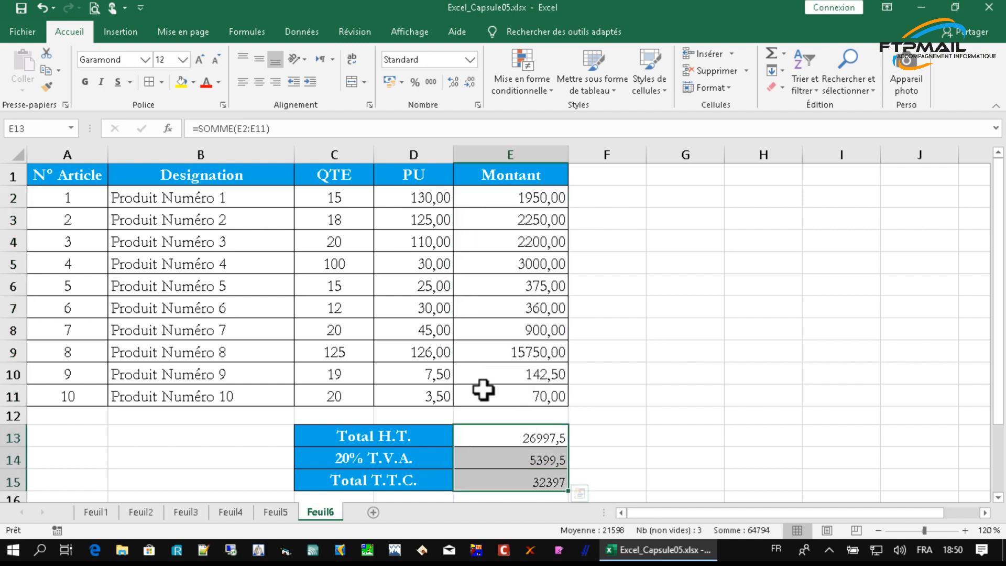
pyautogui.click(448, 81)
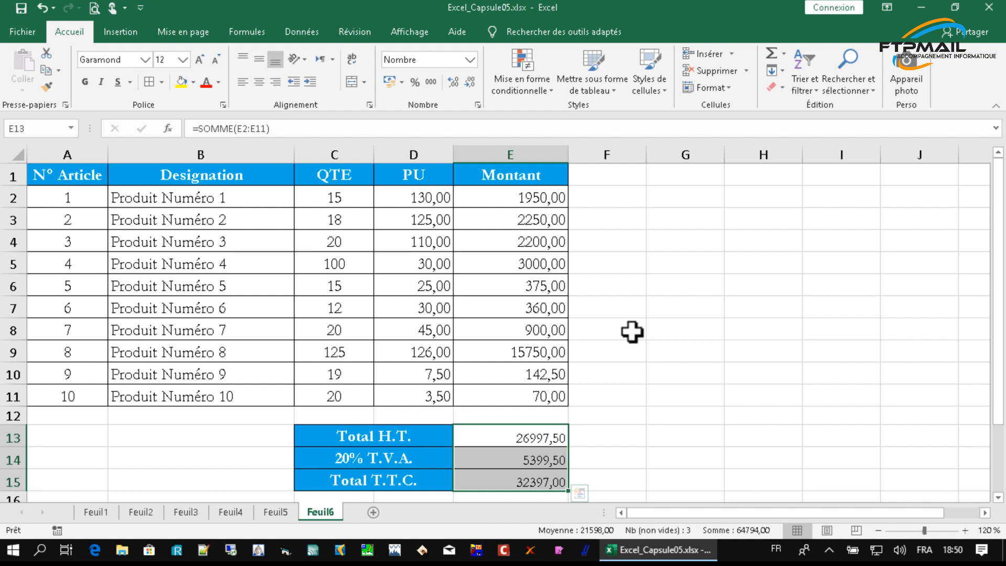
pyautogui.click(669, 344)
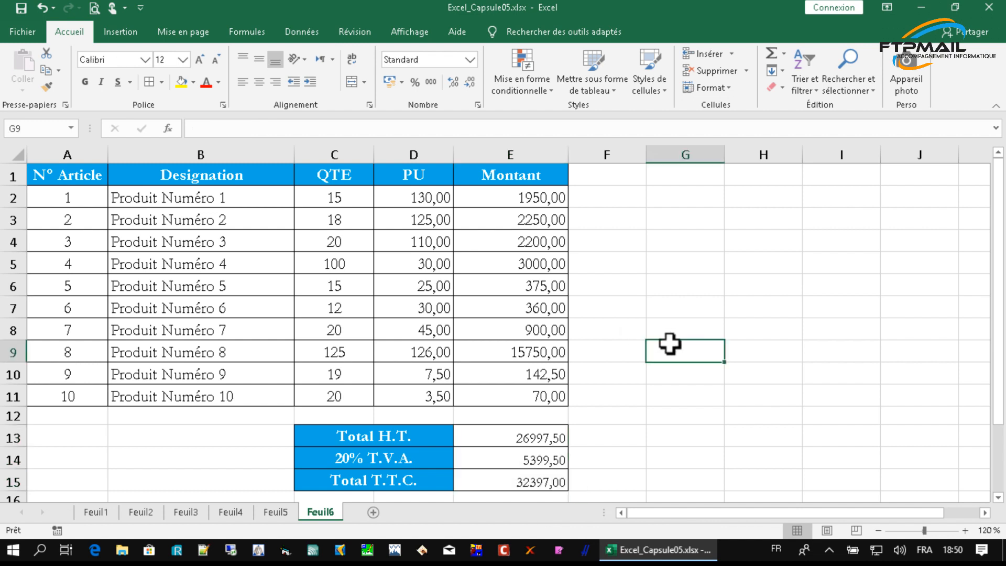